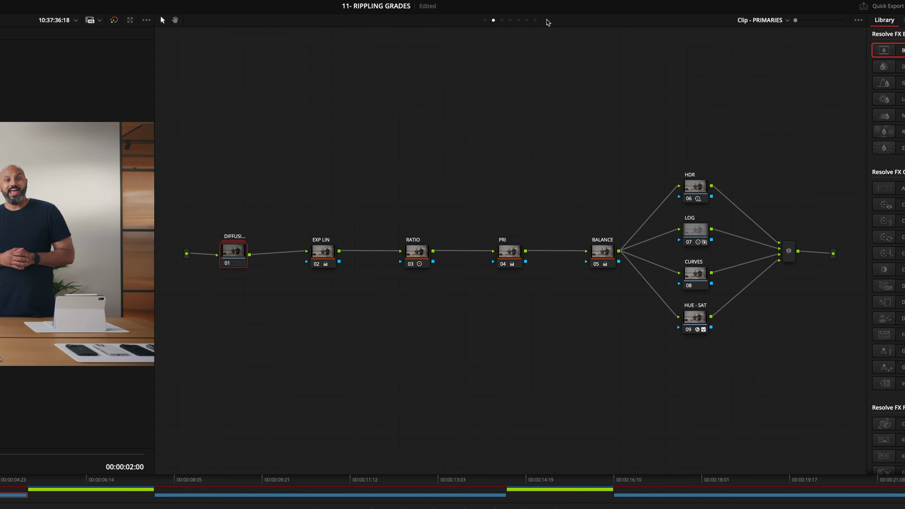
- Examine the camera transform nodes in the Group Pre-Clip graph and return to the Clip - PRIMARIES graph
left_click(485, 20)
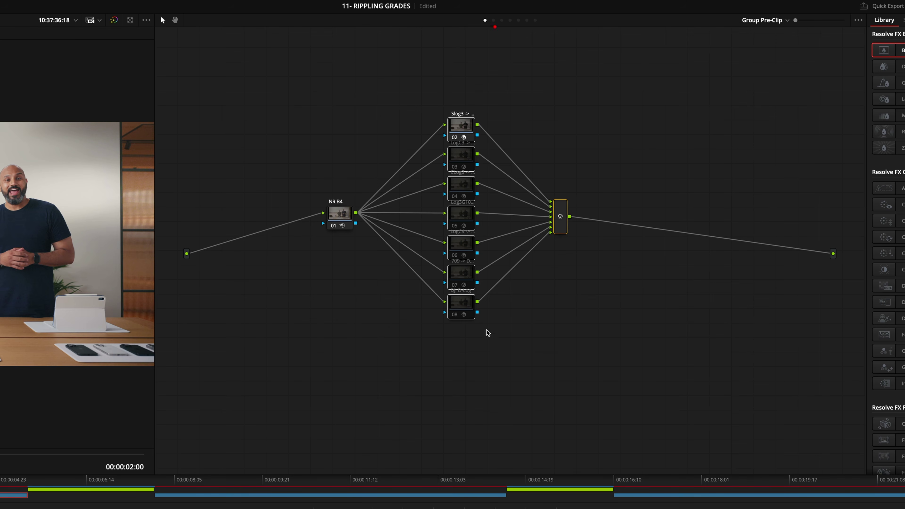
left_click(483, 344)
left_click(586, 84)
left_click(491, 20)
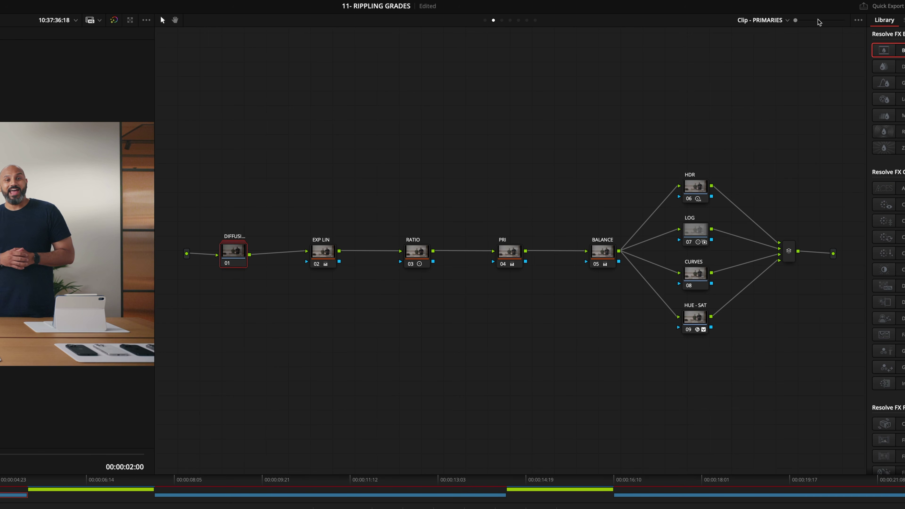
- Examine the remaining Clip node graphs, including DCTL and TRIMS, and the Timeline graph before returning to Clip - PRIMARIES
left_click(502, 21)
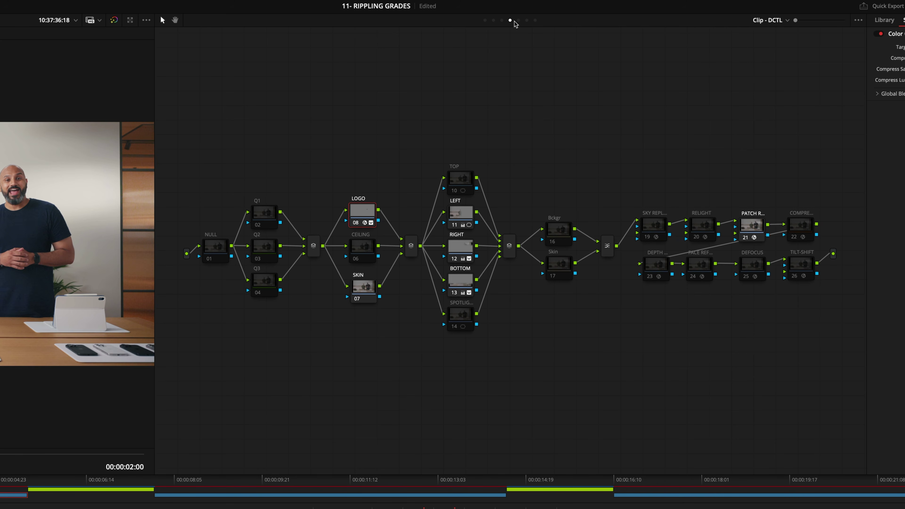
left_click(511, 21)
left_click_drag(252, 79, 808, 329)
left_click(518, 20)
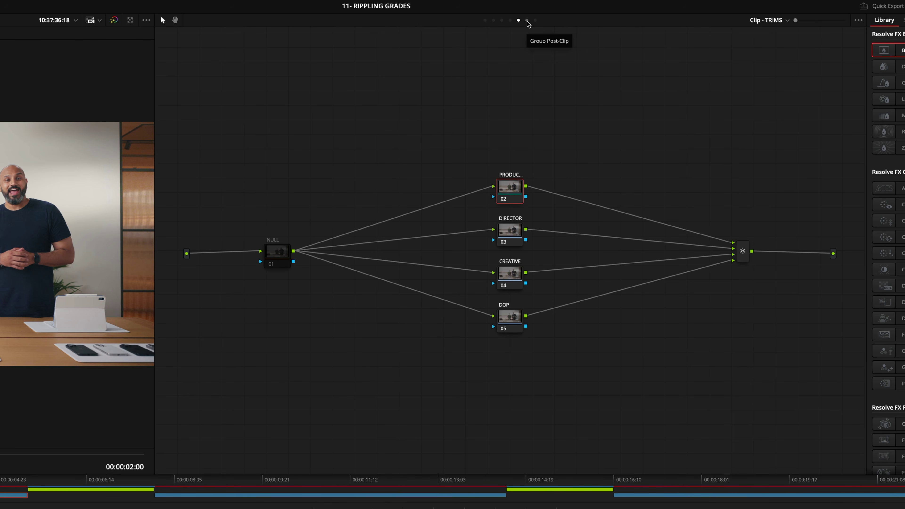
left_click_drag(516, 115, 541, 397)
left_click(600, 393)
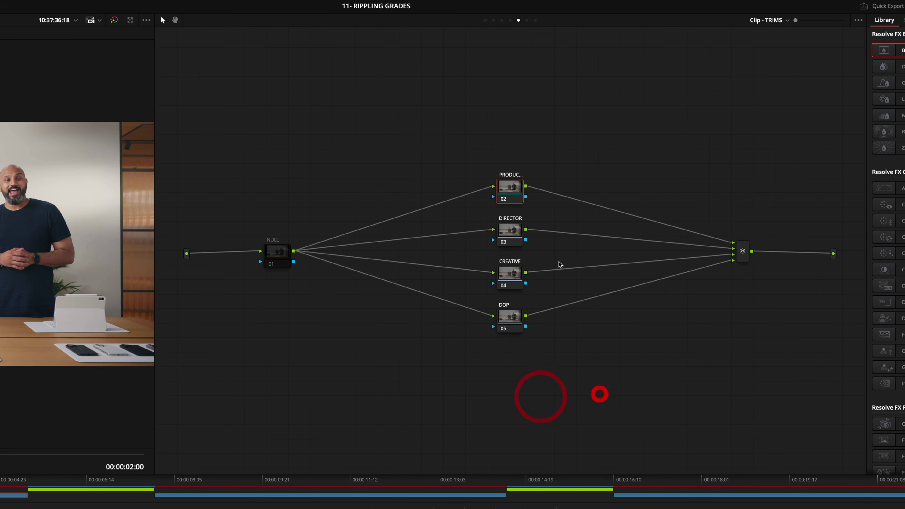
left_click(535, 20)
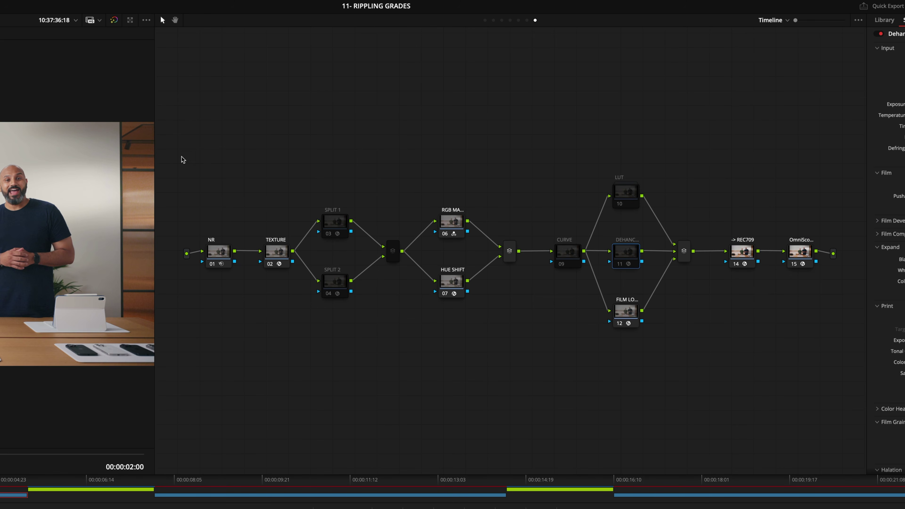
left_click_drag(201, 105, 810, 368)
left_click(493, 21)
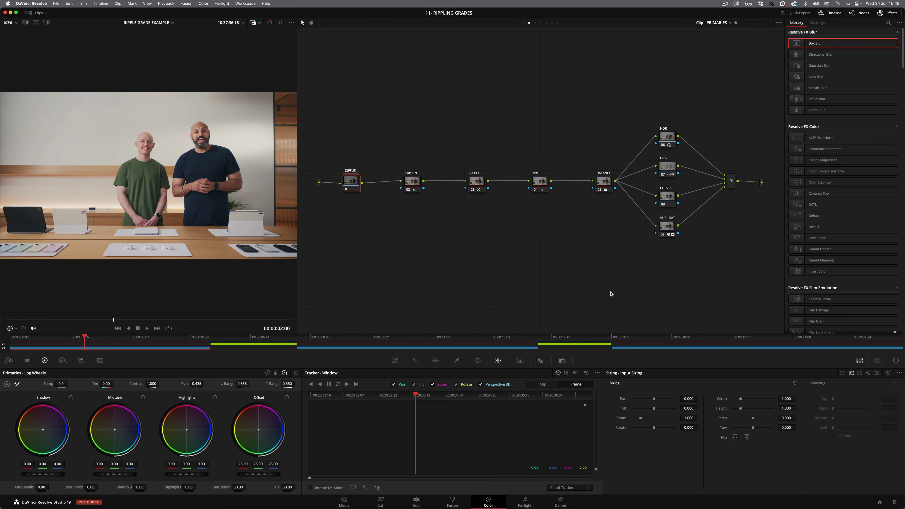
- Review the shots along the timeline, checking the LOGO node on the last clip and the PRIMARIES nodes on the first
left_click(125, 338)
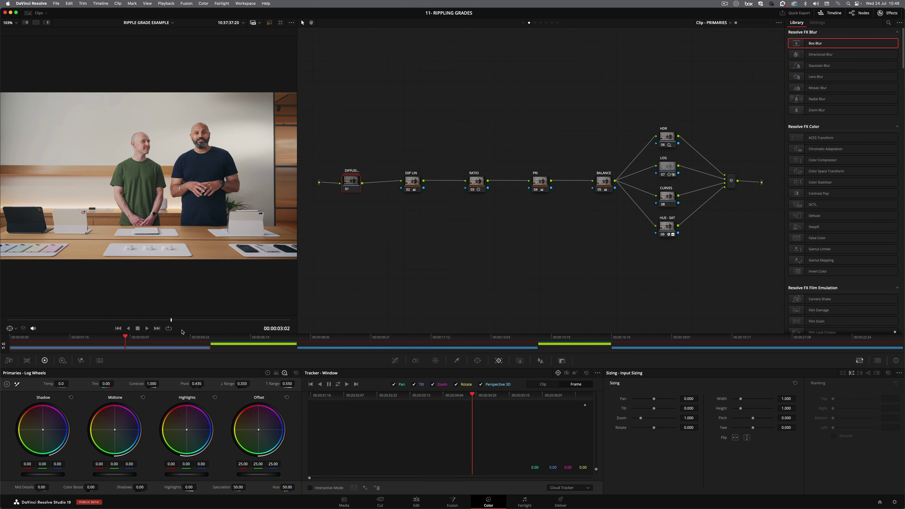
left_click(240, 336)
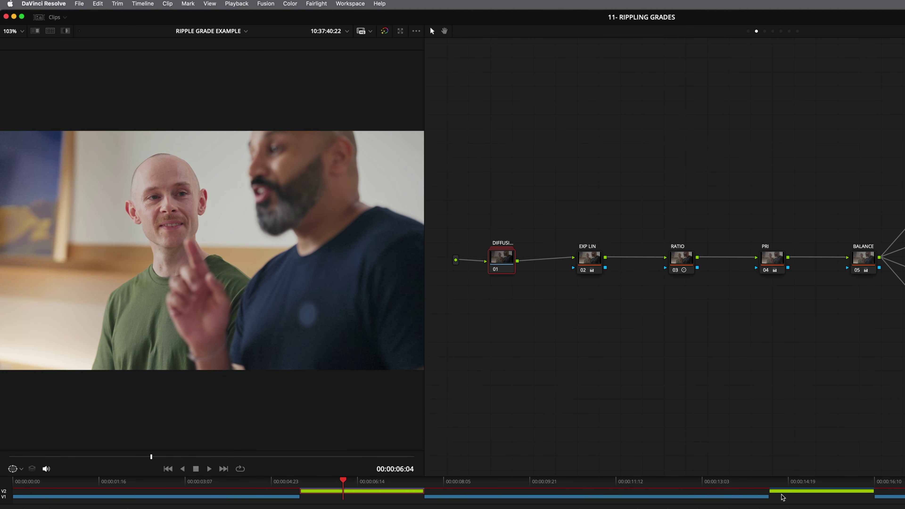
left_click(722, 483)
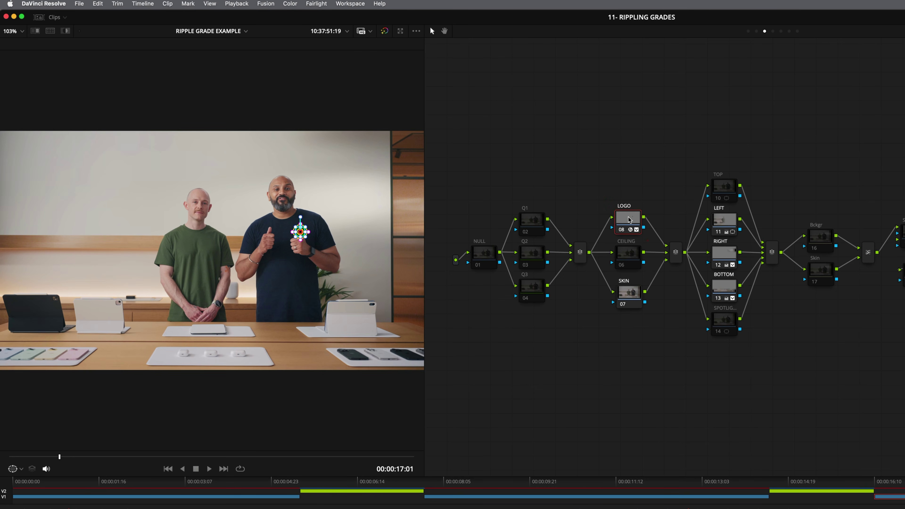
key("super+d")
key("super+d")
left_click(628, 217)
left_click(756, 31)
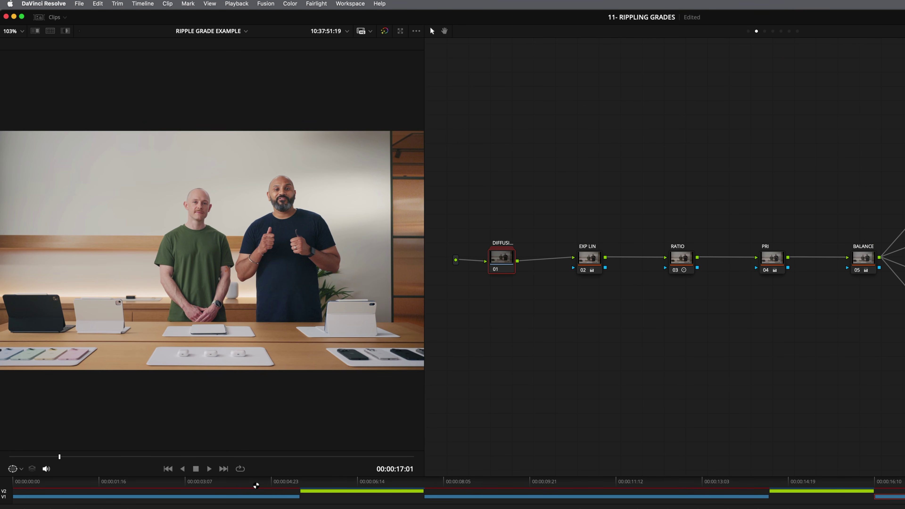
left_click_drag(256, 485, 228, 477)
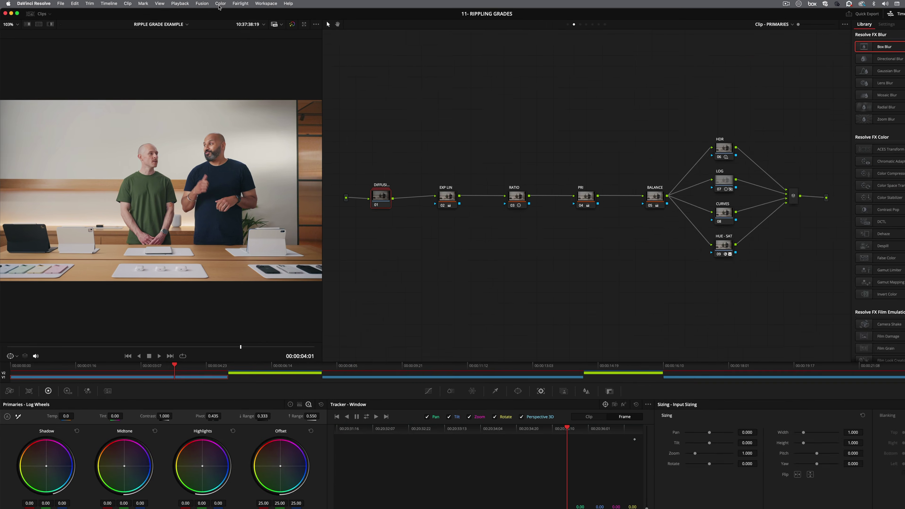
left_click_drag(336, 66, 745, 296)
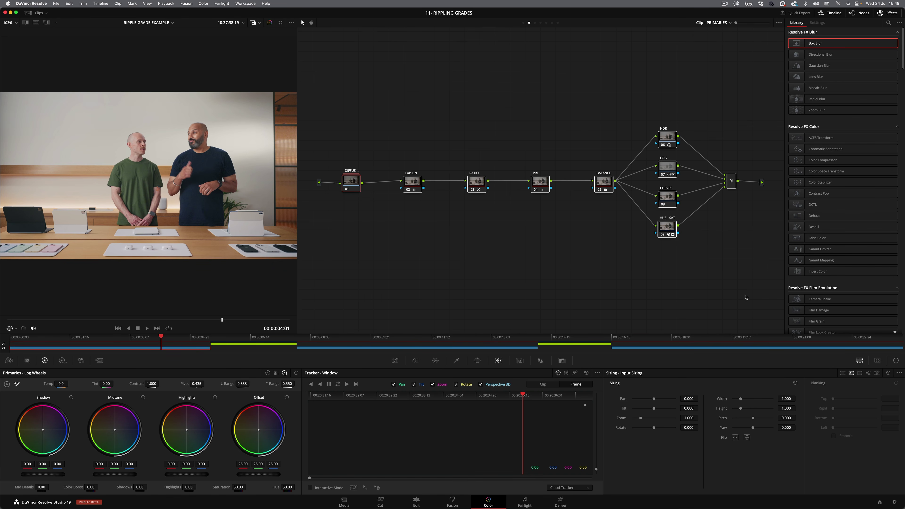
left_click(745, 299)
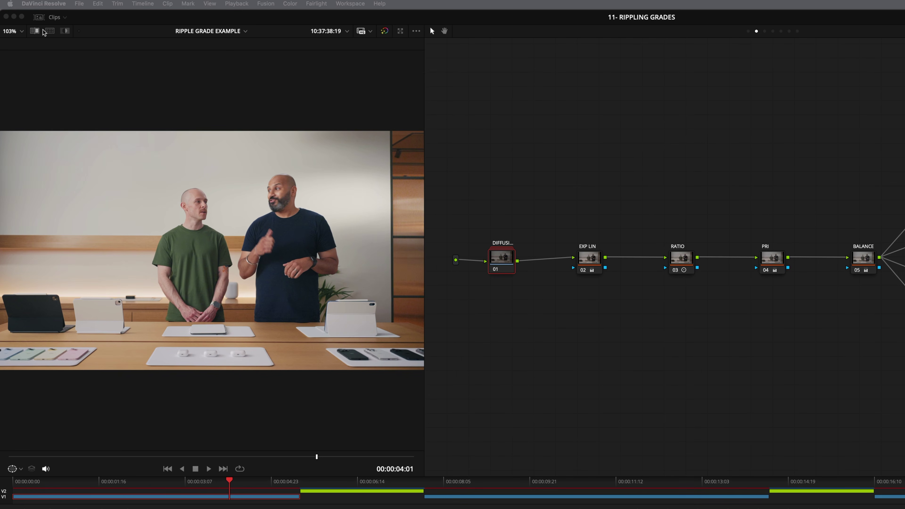
- Show the clip thumbnails and compare the wide and close-up shots, ending on clip 01
left_click(53, 18)
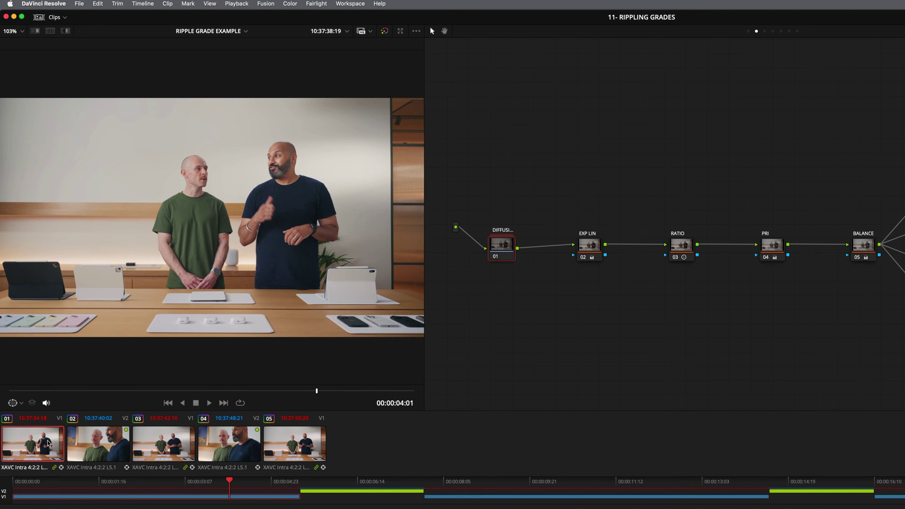
left_click(164, 449)
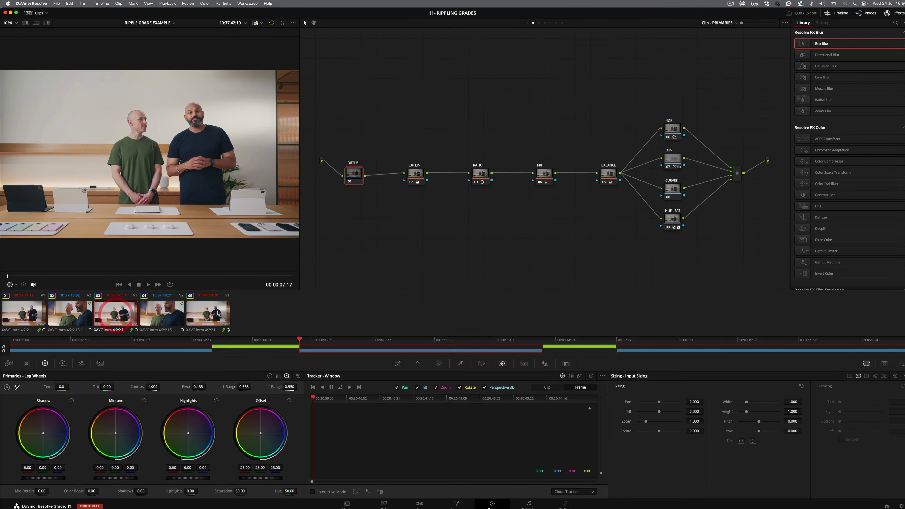
left_click(161, 311)
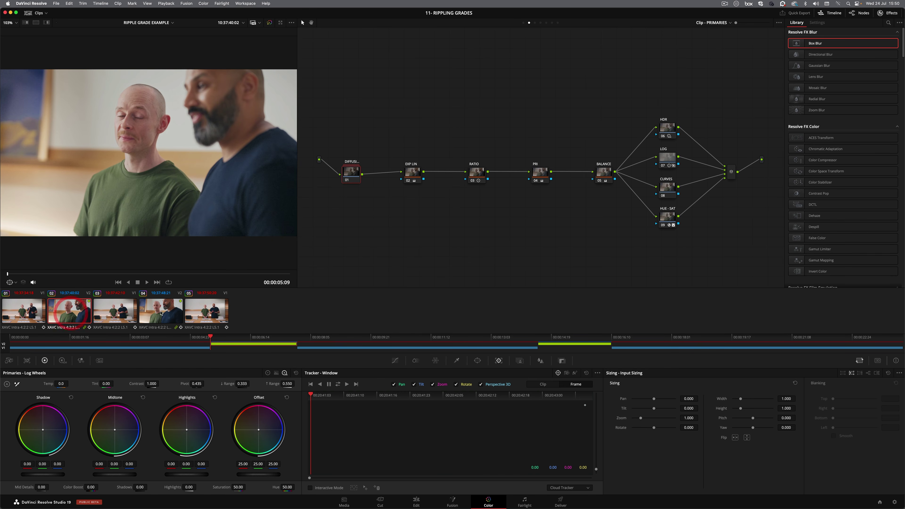
left_click(29, 311)
- Examine clip 01's group assignment options for CAM_A, CAM_B, CAM_C and SIDE_SHOT without changing them
right_click(29, 311)
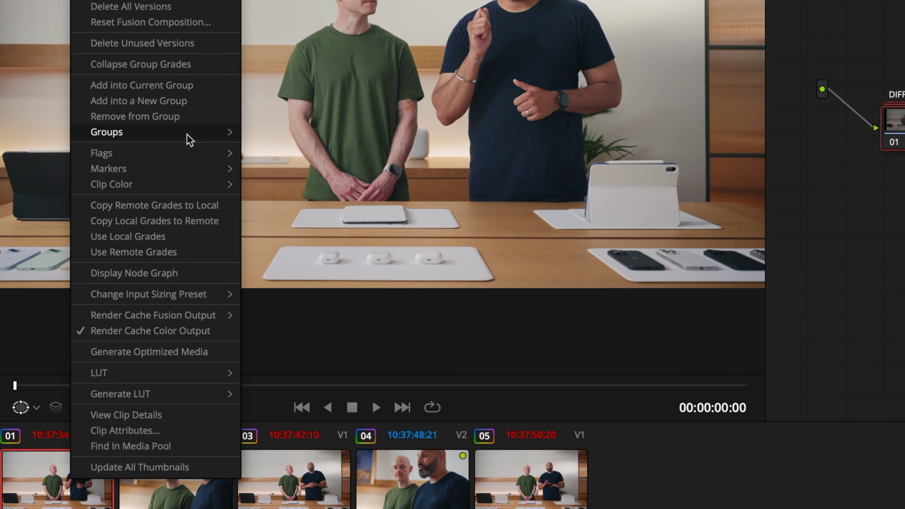
mouse_move(113, 165)
mouse_move(299, 135)
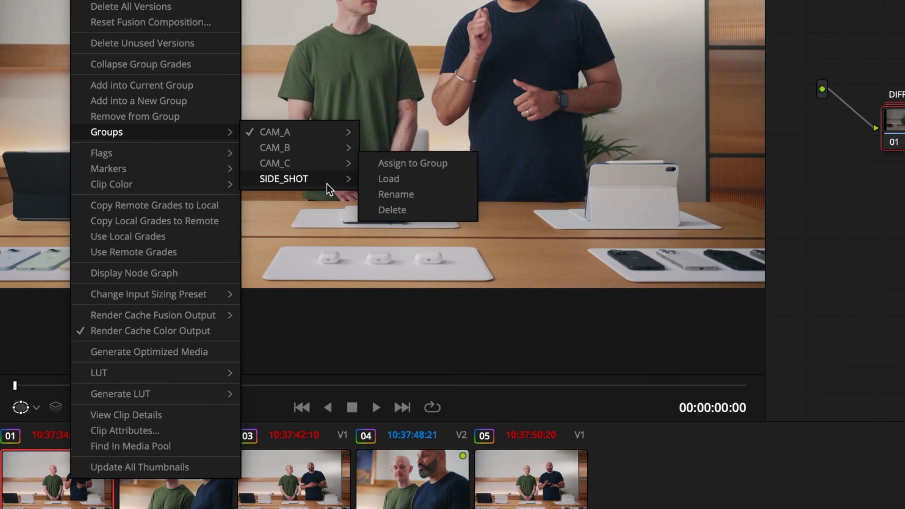
mouse_move(329, 189)
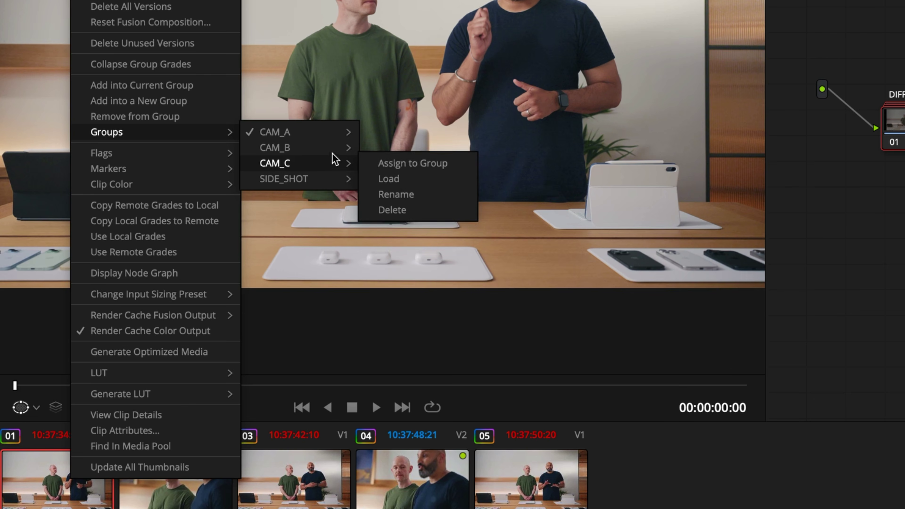
mouse_move(335, 156)
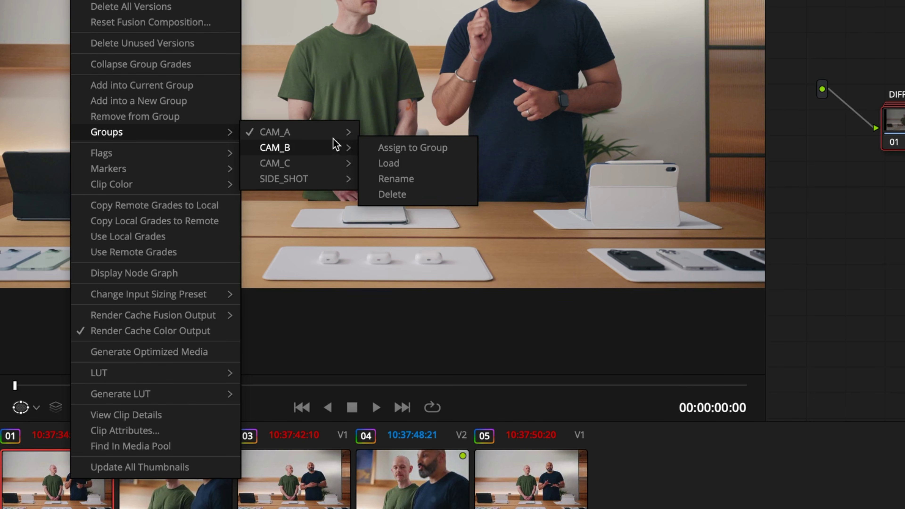
mouse_move(334, 132)
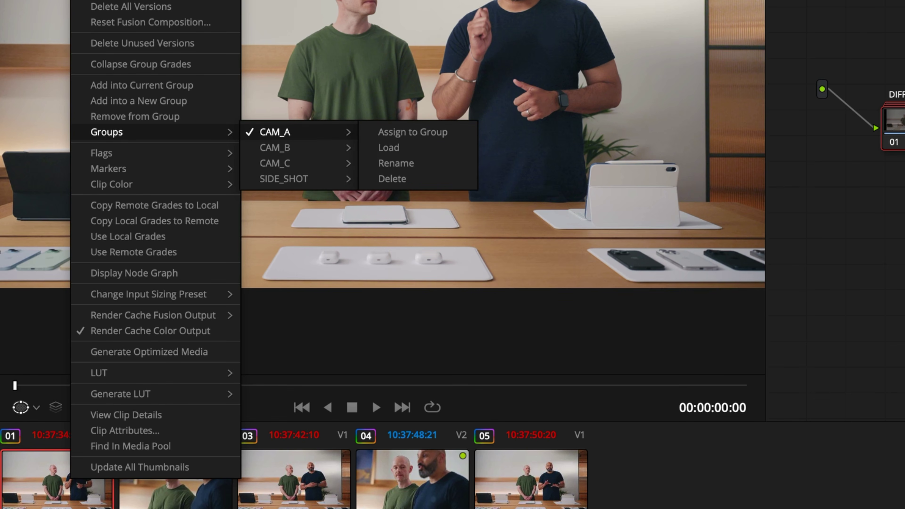
left_click(292, 477)
left_click(518, 485)
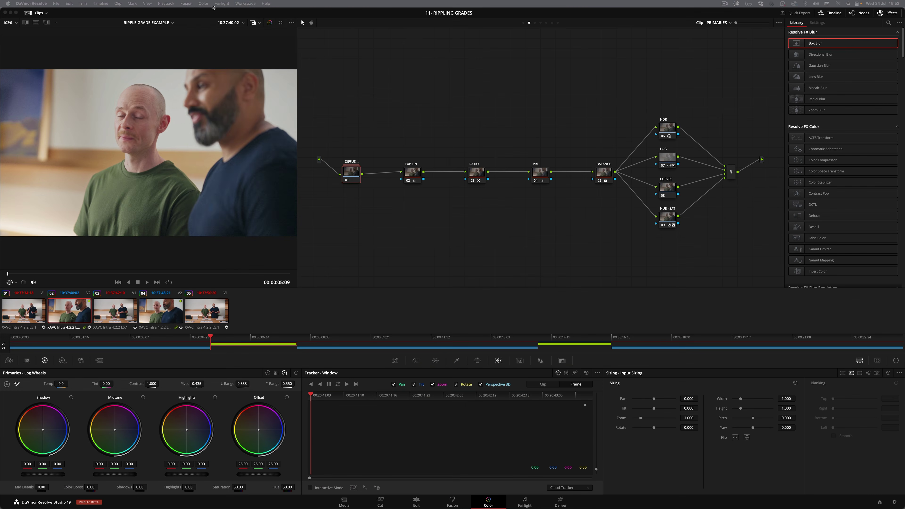
left_click(203, 3)
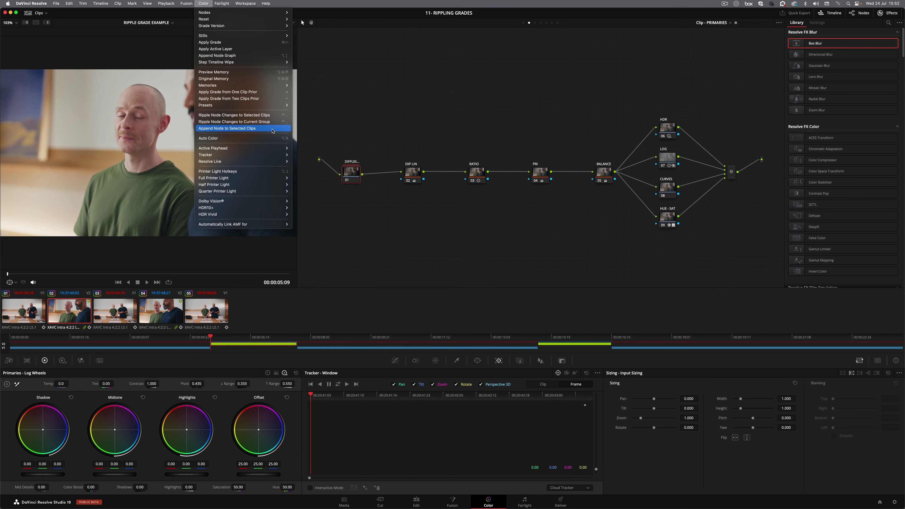
left_click(273, 128)
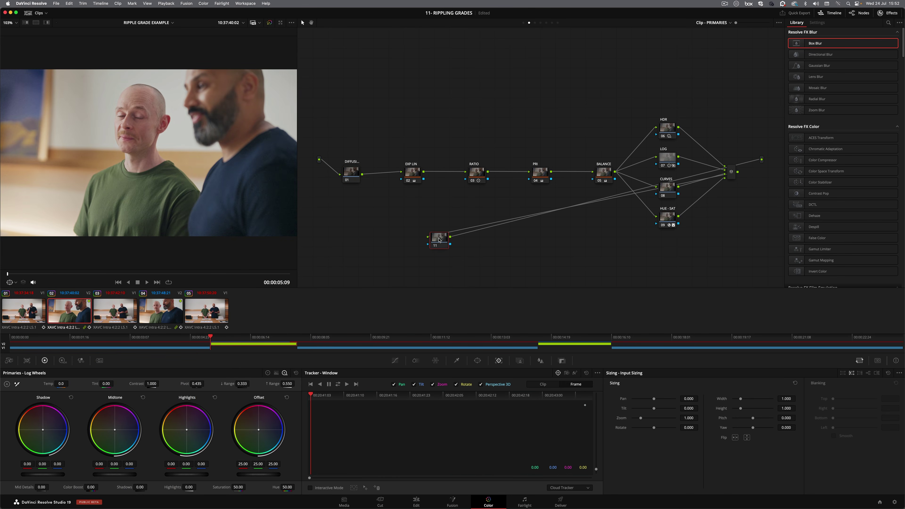
key("super+z")
- Append a new node after the mixer in clip 01's PRIMARIES graph and place it below the main node chain
left_click(38, 314)
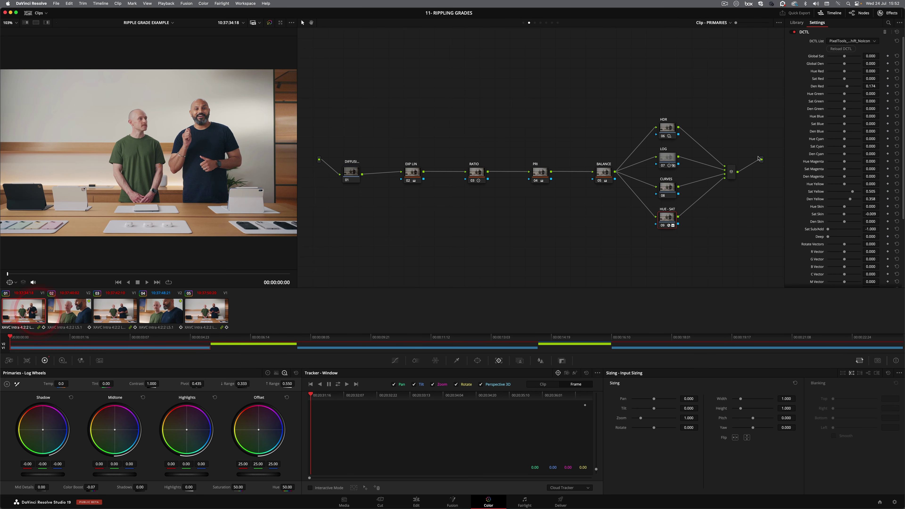
left_click(731, 173)
key("alt+l")
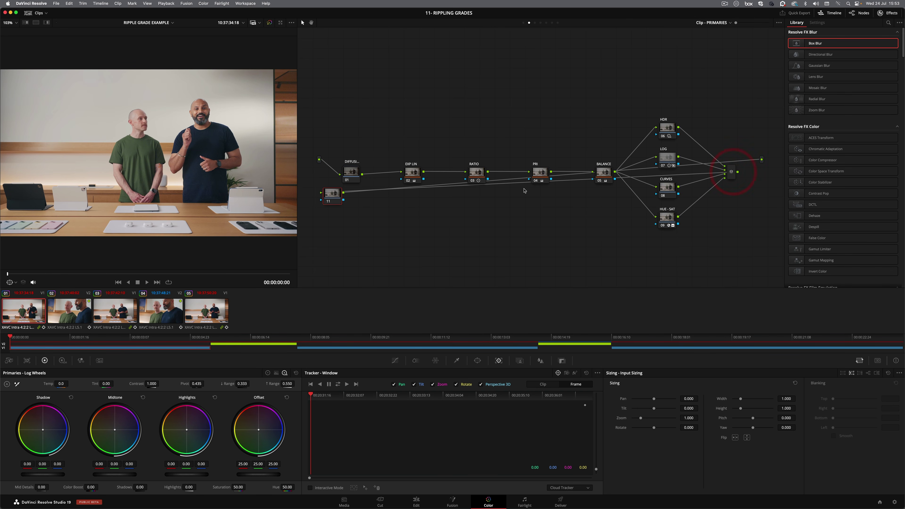
left_click_drag(337, 196, 519, 243)
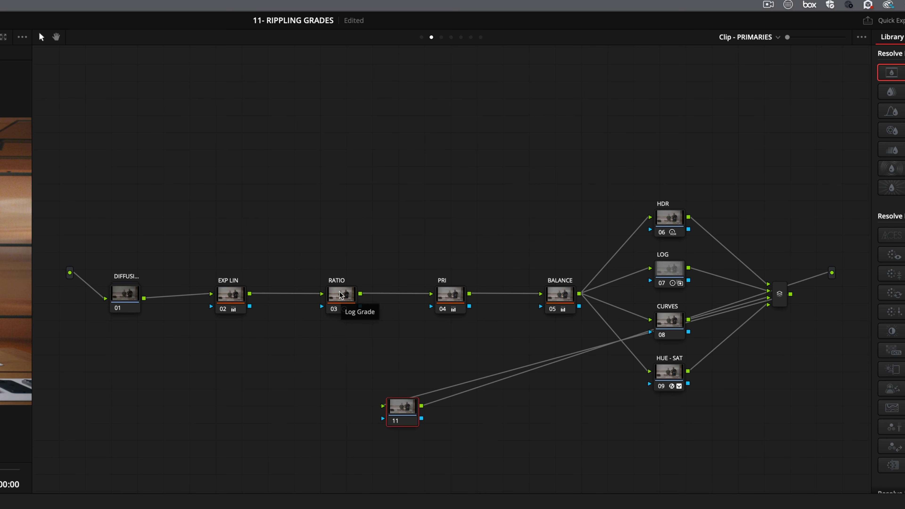
- Try placing the new node between the mixer and the graph output
left_click(340, 295)
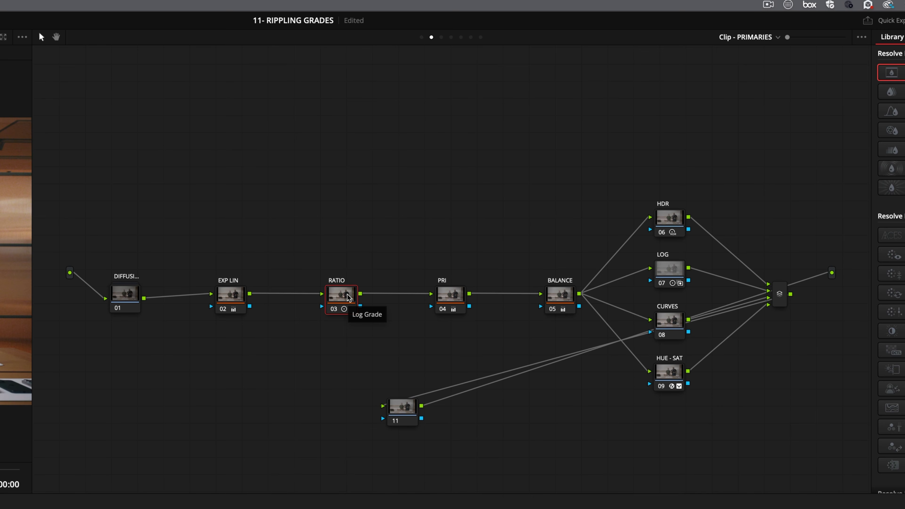
left_click_drag(407, 413, 824, 324)
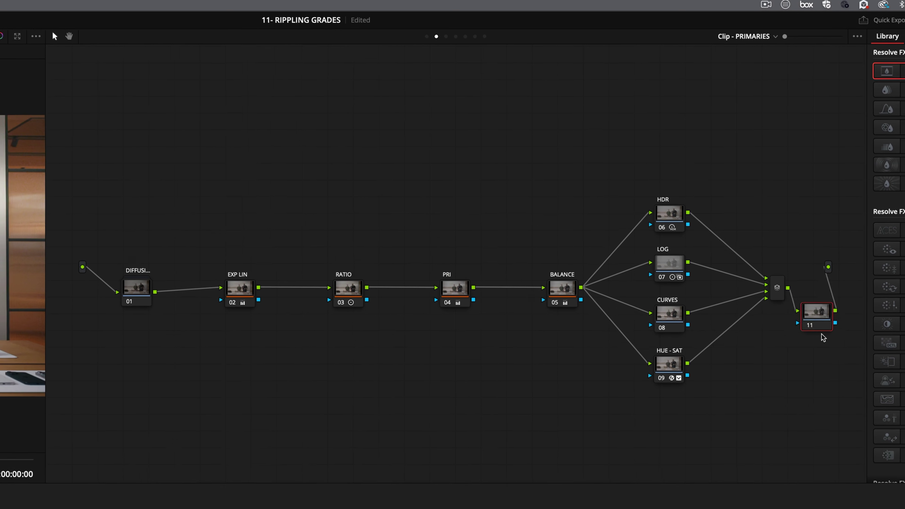
key("ctrl+z")
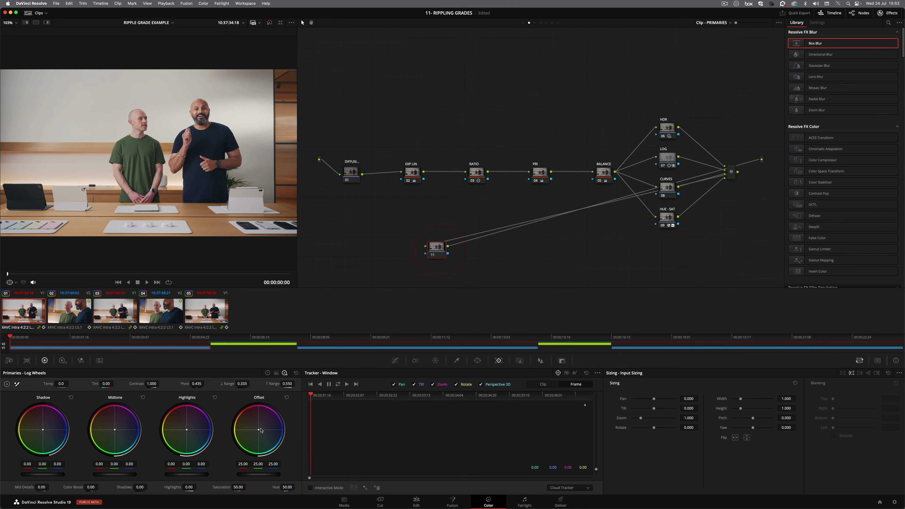
- Shift the new node's Offset to a strong blue at 12.87, 25.05, 59.93 and label the node BLUE
left_click_drag(261, 428, 263, 429)
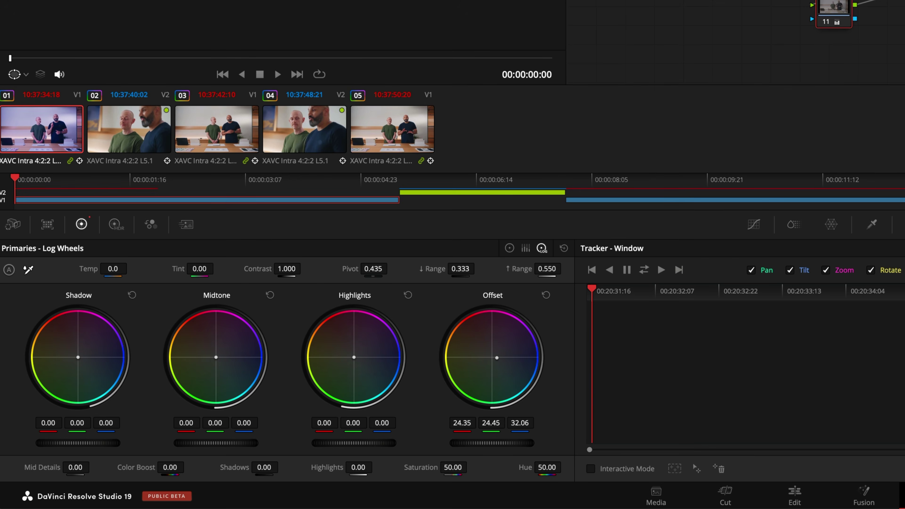
left_click_drag(497, 357, 496, 360)
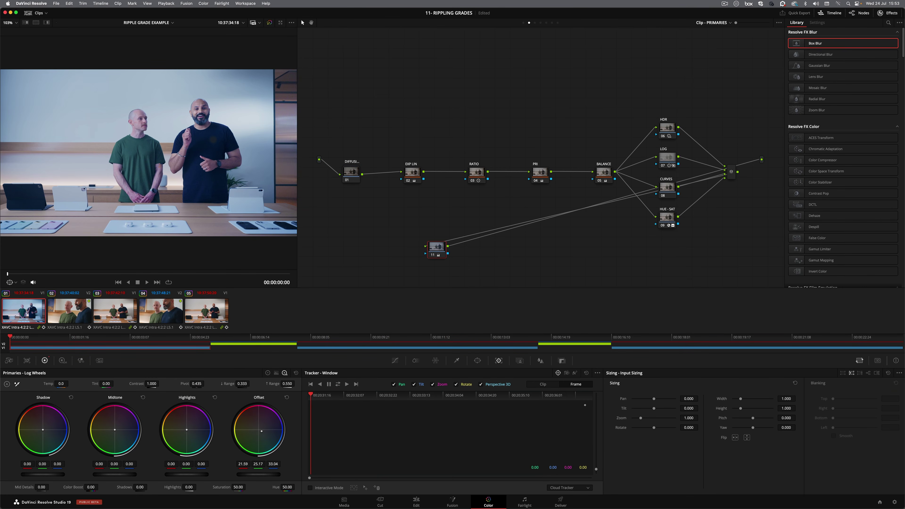
left_click_drag(261, 431, 271, 434)
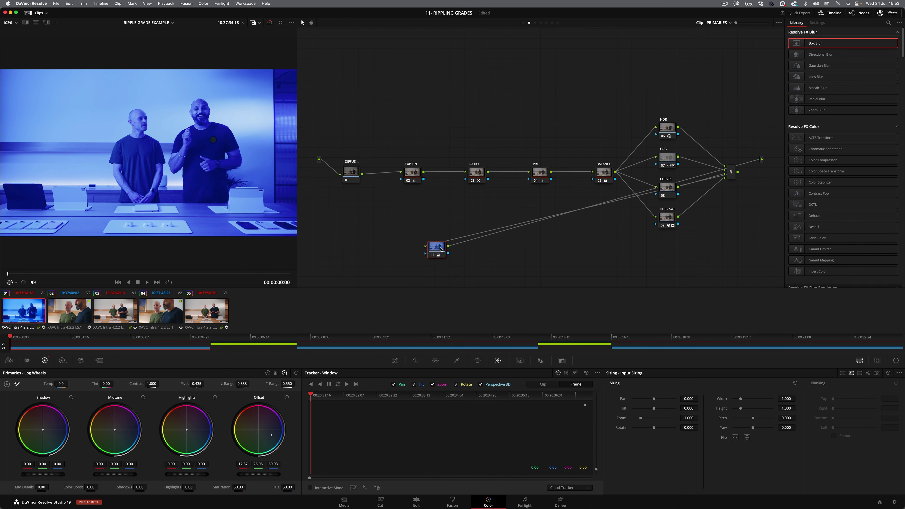
type("BLUE")
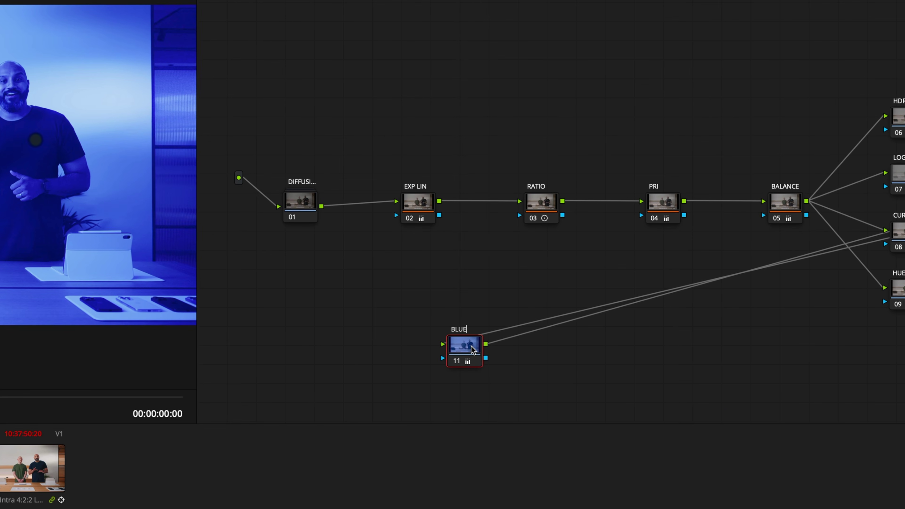
- Append clip 01's BLUE node to clips 03 and 05 and place it just below the line after the mixer
left_click(112, 316, "super")
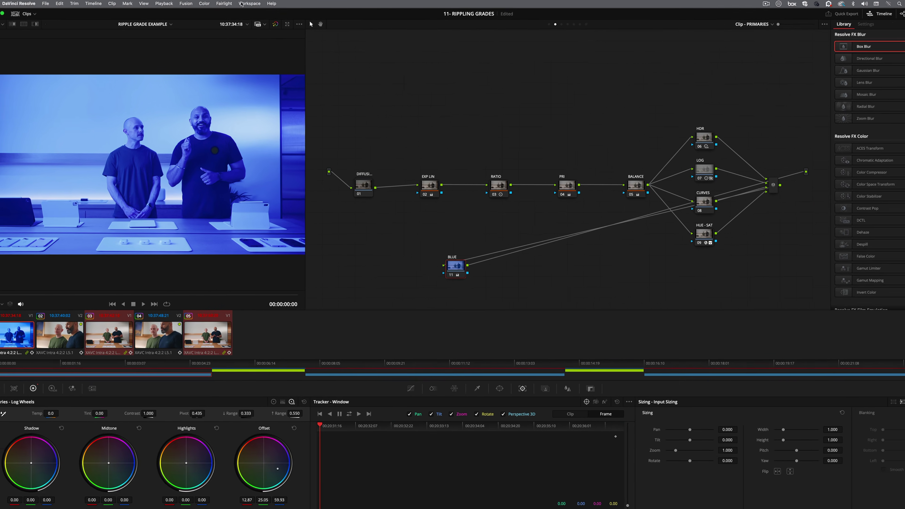
left_click(204, 4)
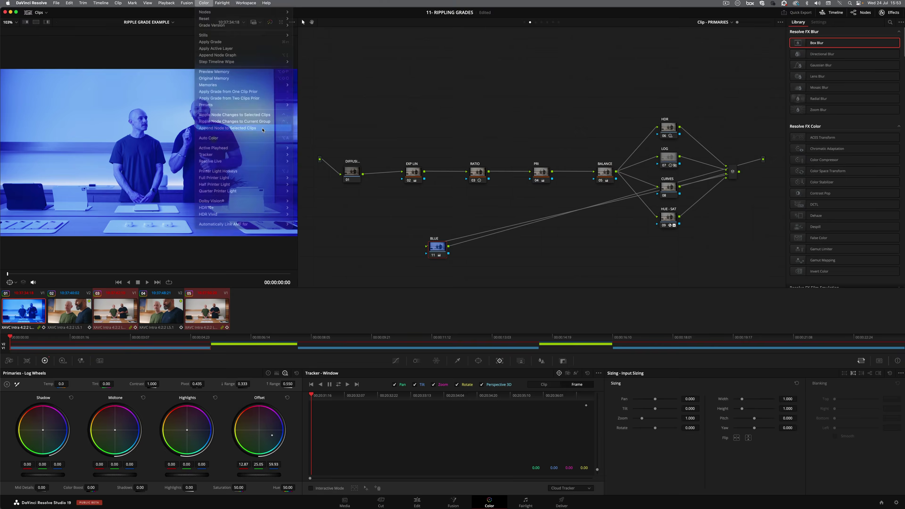
left_click(300, 218)
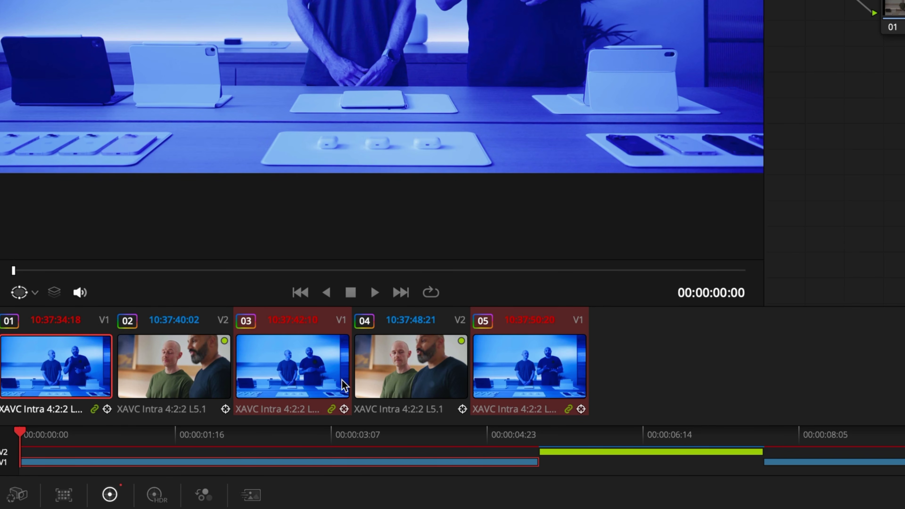
left_click(305, 394)
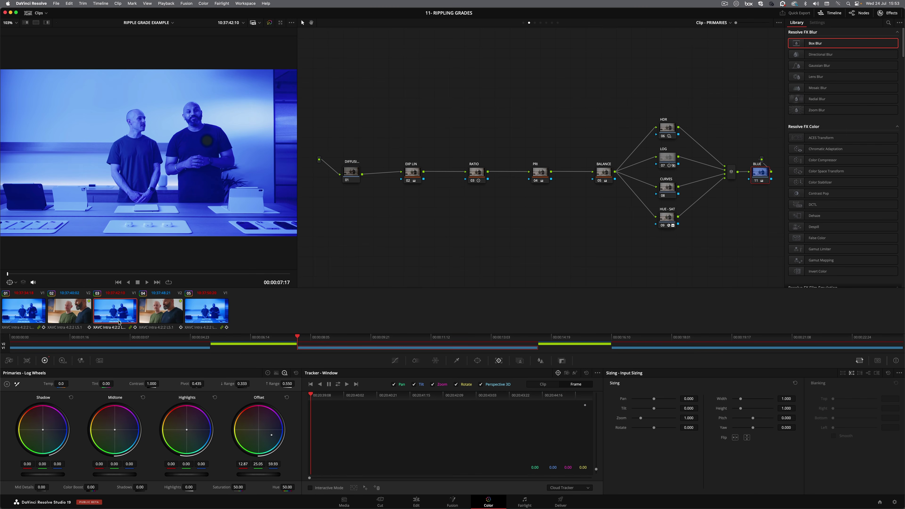
left_click_drag(752, 174, 758, 196)
- Delete the BLUE test node from the PRIMARIES graphs of clips 05 and 03
left_click(196, 319)
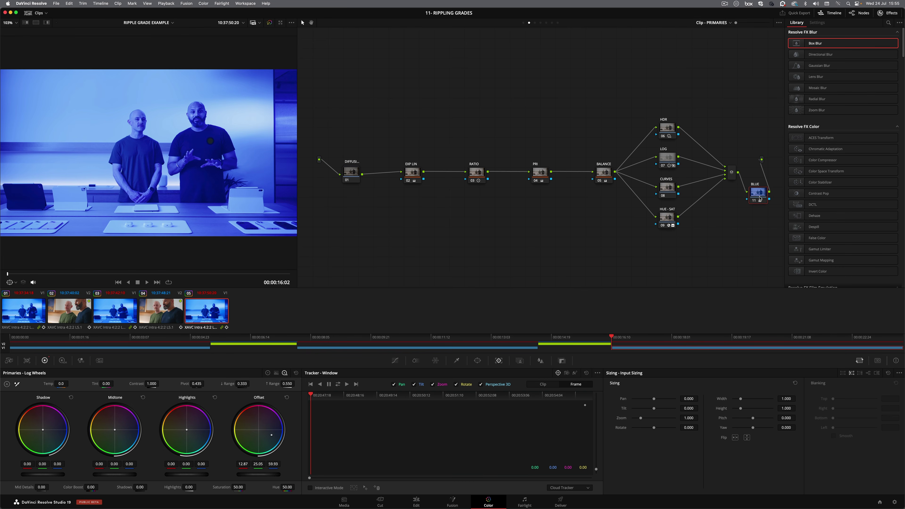
key("Delete")
left_click(126, 312)
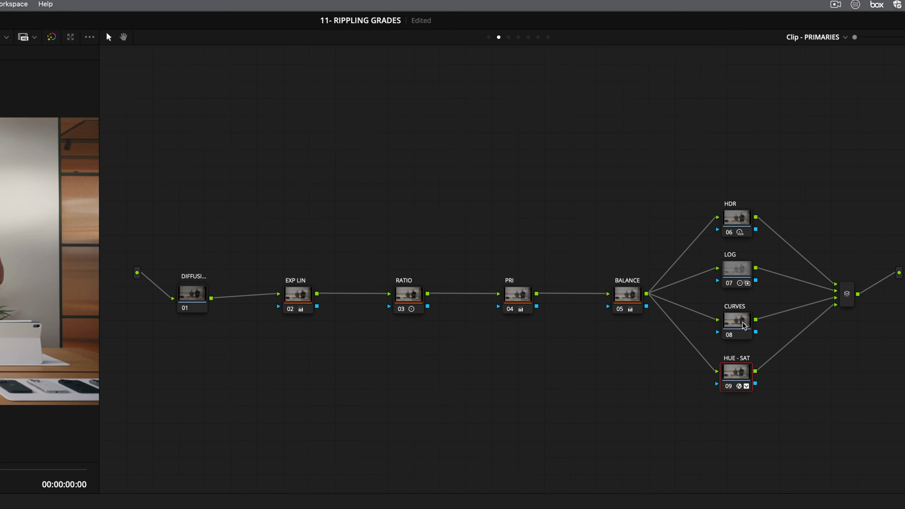
- Shift the Offset of clip 01's BALANCE node to a strong orange at 39.56, 22.15, 6.03
left_click(631, 290)
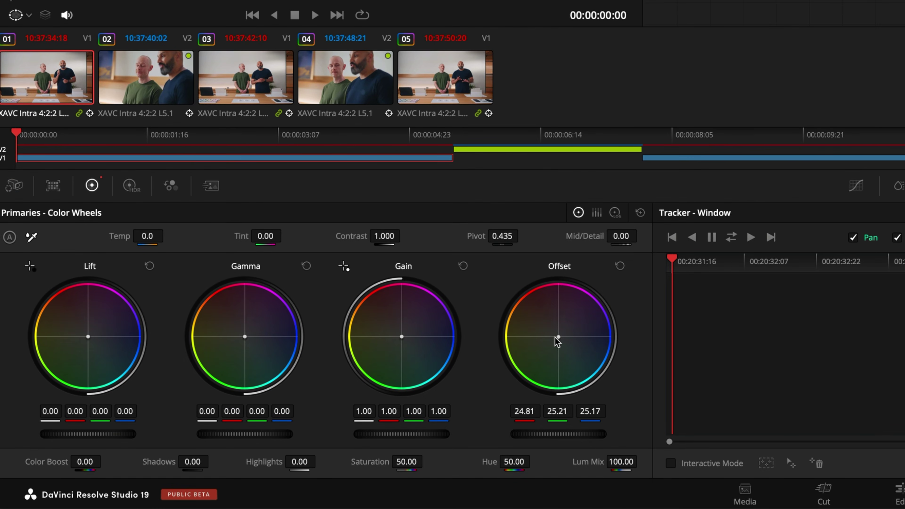
left_click_drag(556, 339, 548, 327)
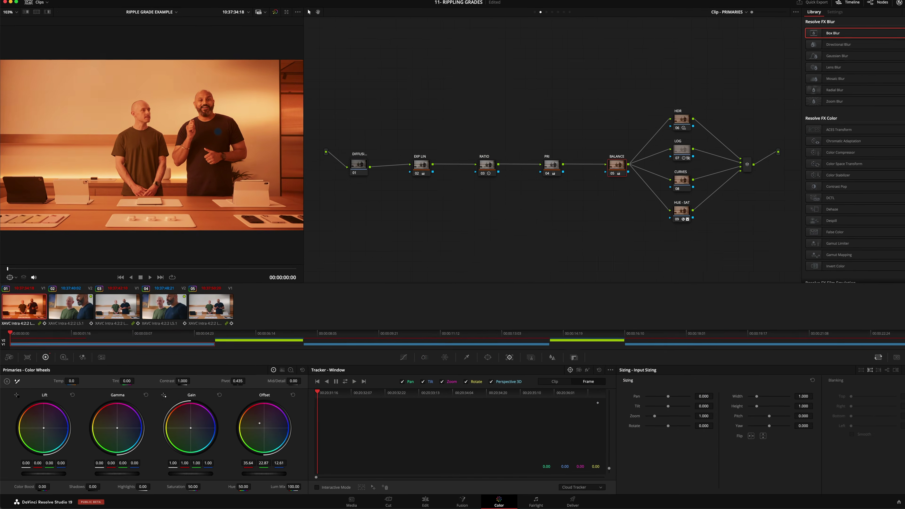
left_click_drag(260, 423, 258, 422)
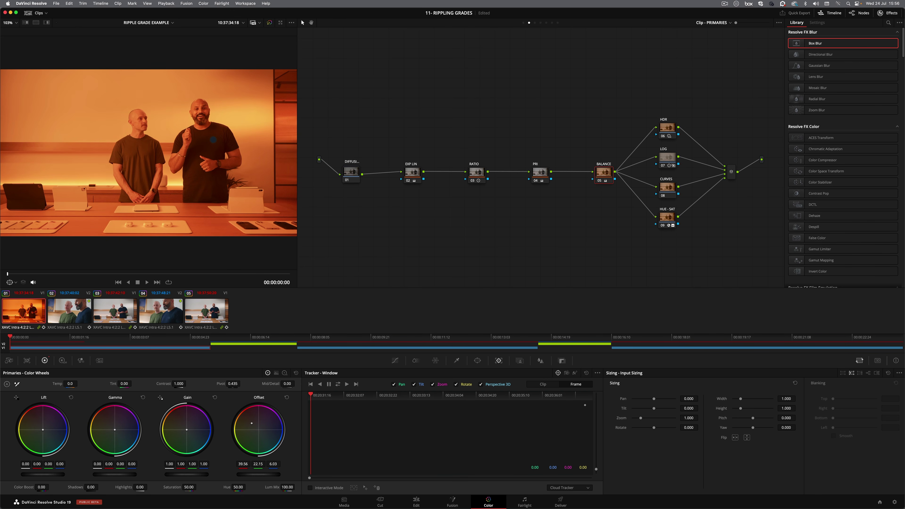
- Ripple clip 01's orange BALANCE node change to selected clips 03 and 05
left_click(120, 311, "super")
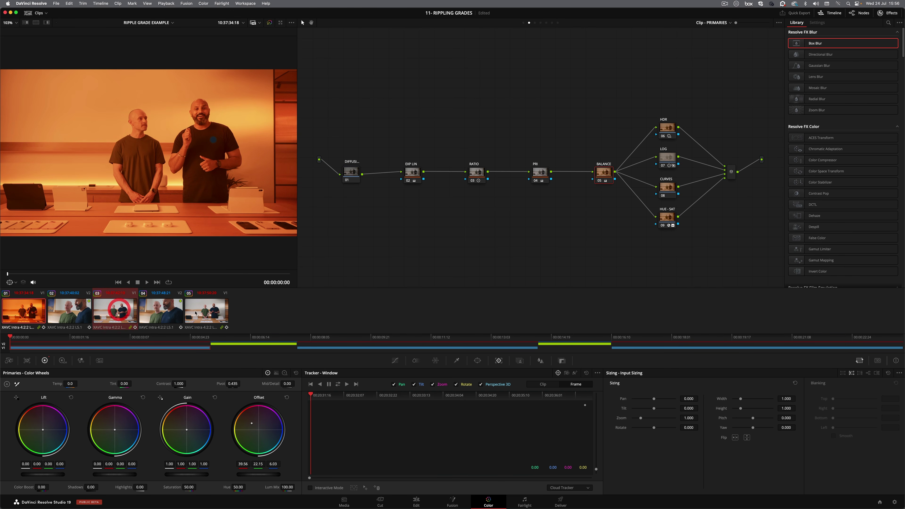
left_click(207, 312, "super")
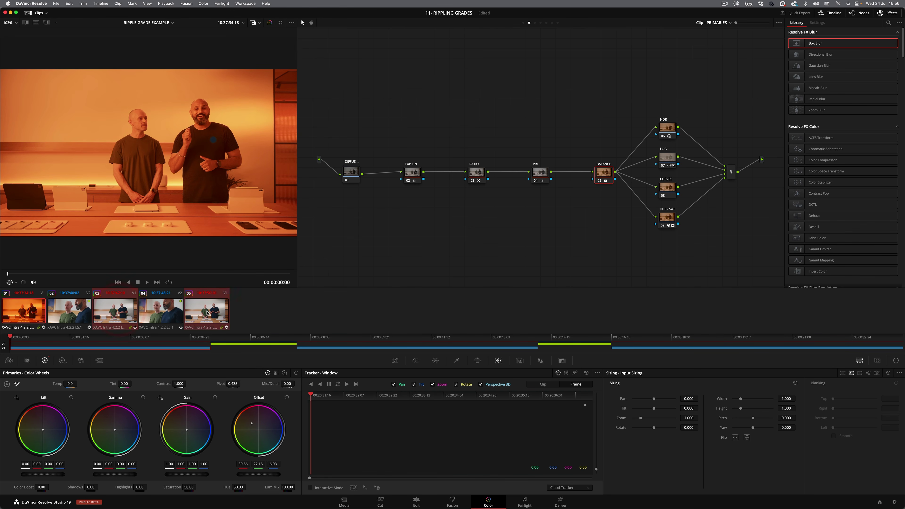
left_click(202, 4)
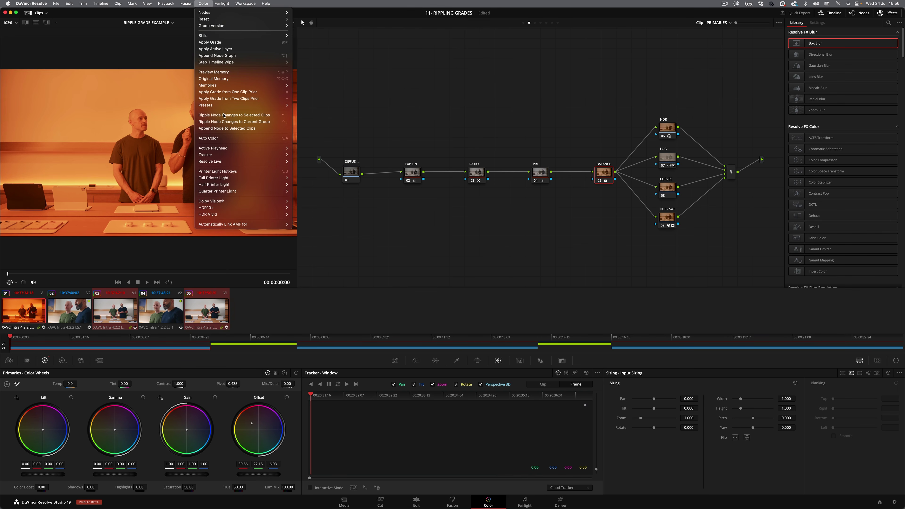
left_click(273, 118)
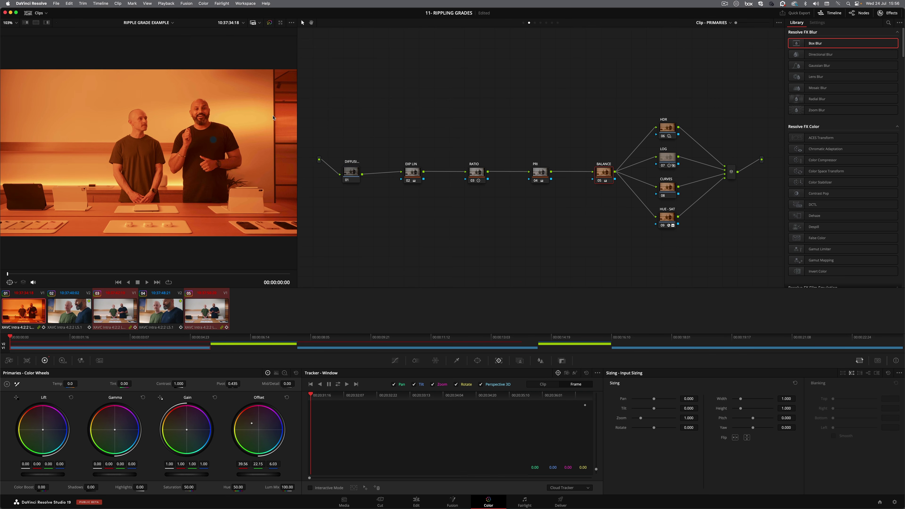
- Compare the rippled BALANCE grade across clips 03, 05 and 01
left_click(121, 318)
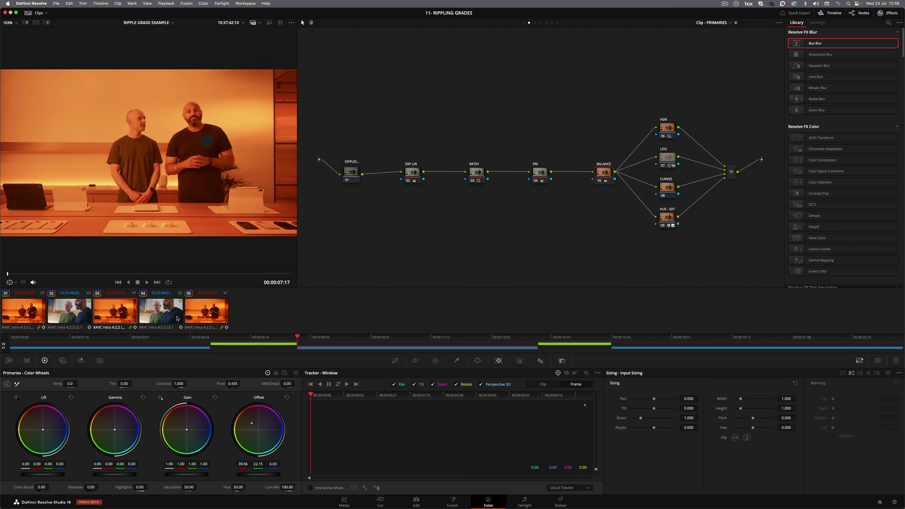
left_click_drag(605, 174, 603, 175)
left_click(208, 311)
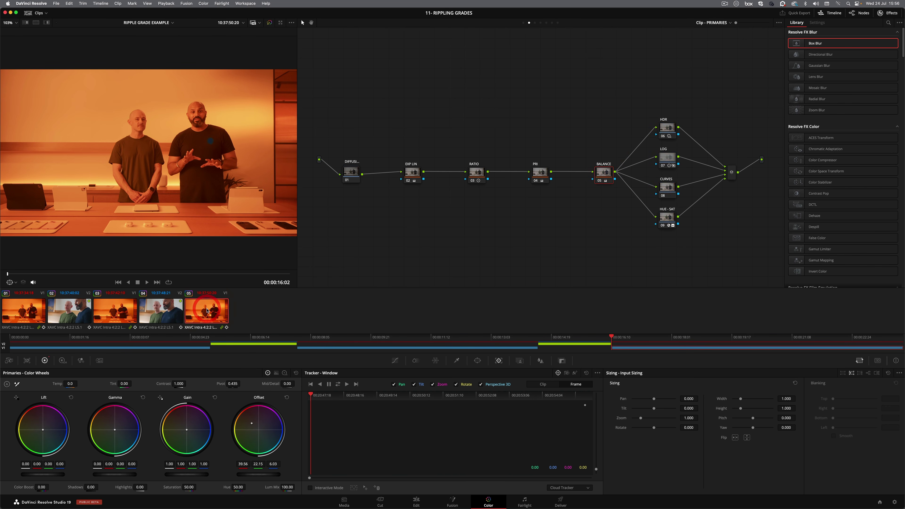
left_click(111, 308)
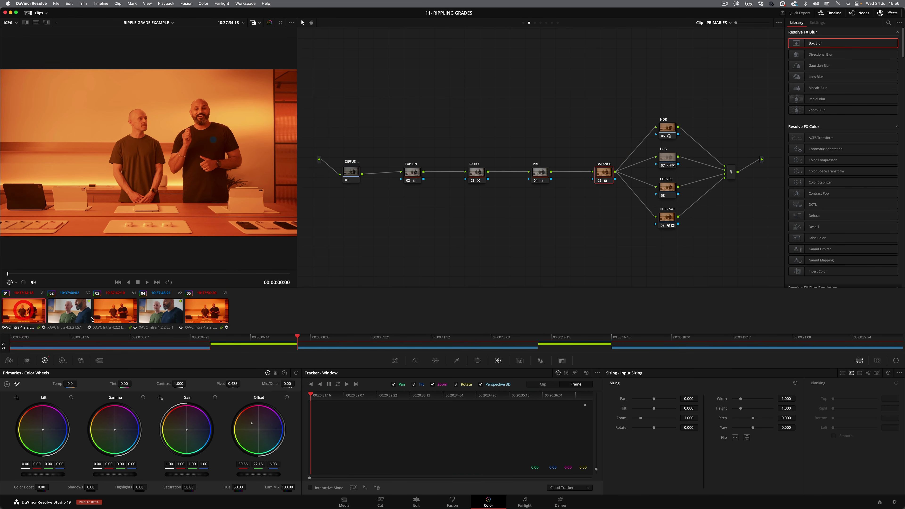
left_click(24, 319)
- Shift the Offset of clip 03's BALANCE node to a strong green at 6.89, 31.97, -5.44
left_click(124, 313)
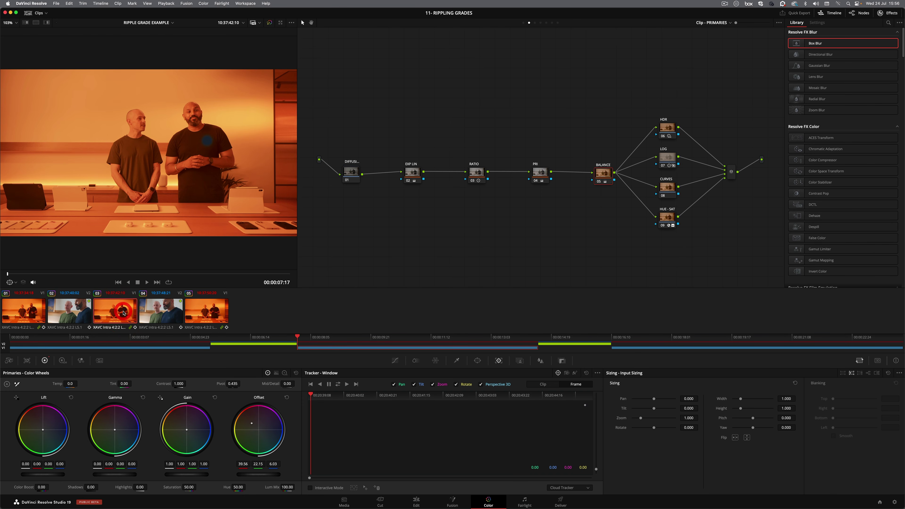
left_click_drag(605, 175, 605, 173)
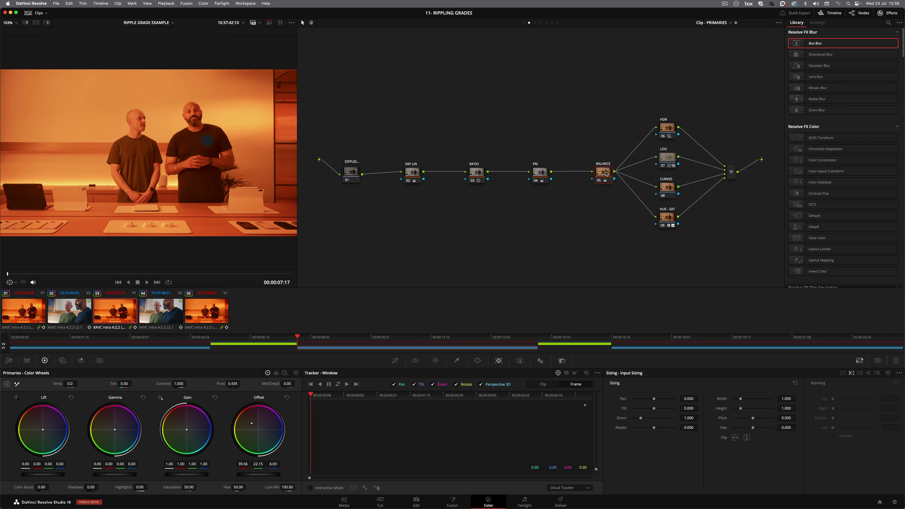
left_click(605, 174)
left_click_drag(251, 423, 249, 433)
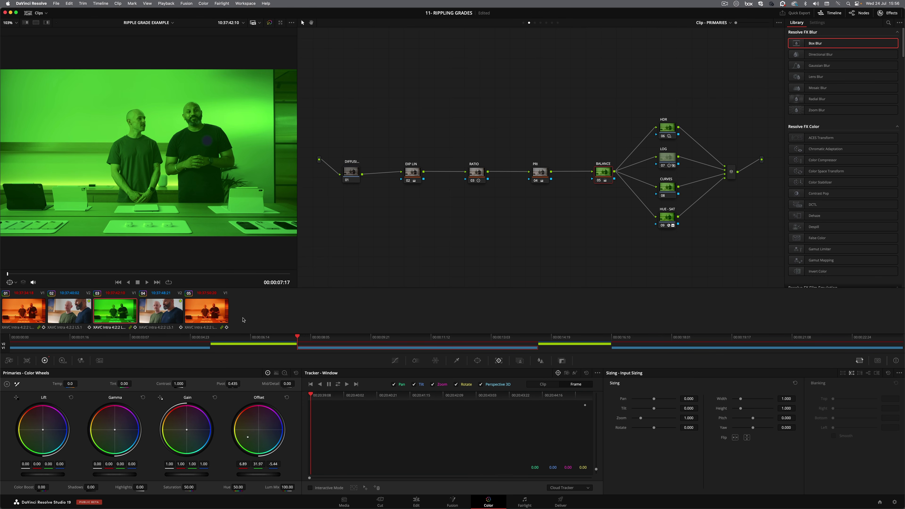
- Ripple clip 03's green BALANCE node change to clips 01 and 05 and view both clips
left_click(210, 309, "super")
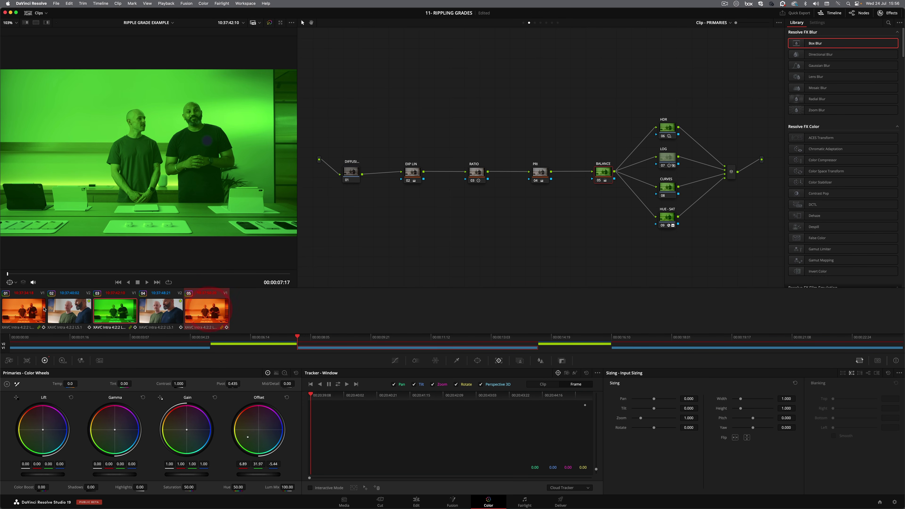
left_click(33, 310, "super")
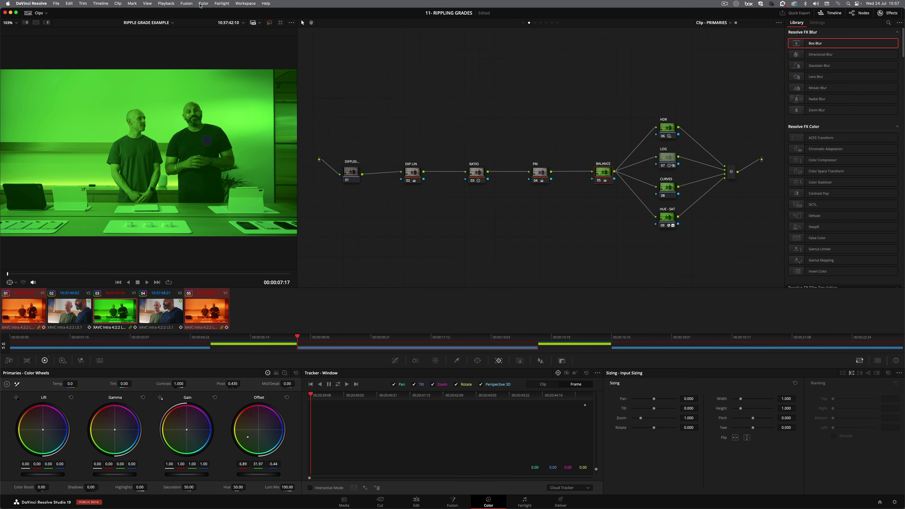
left_click(240, 5)
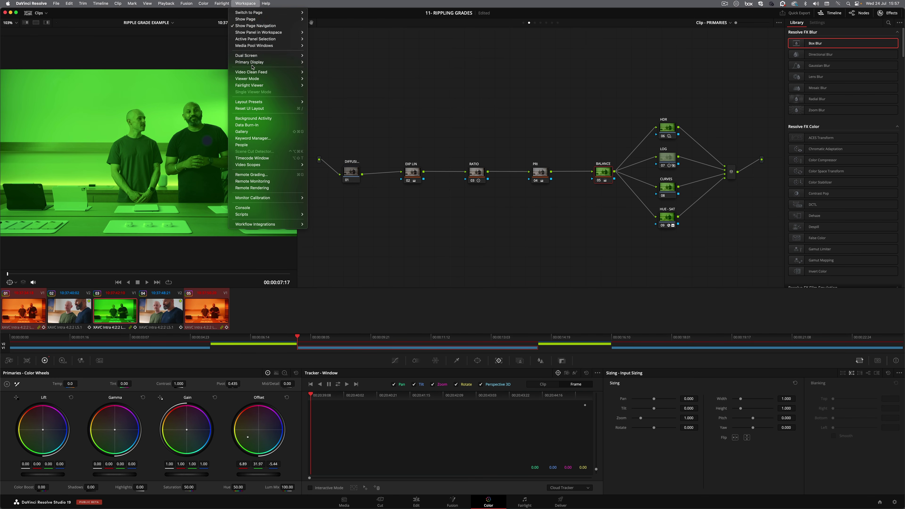
mouse_move(206, 4)
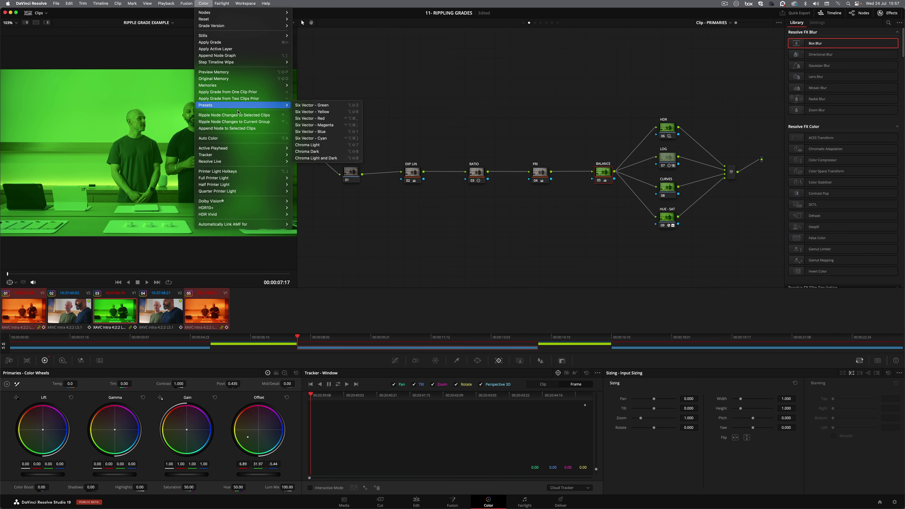
left_click(261, 117)
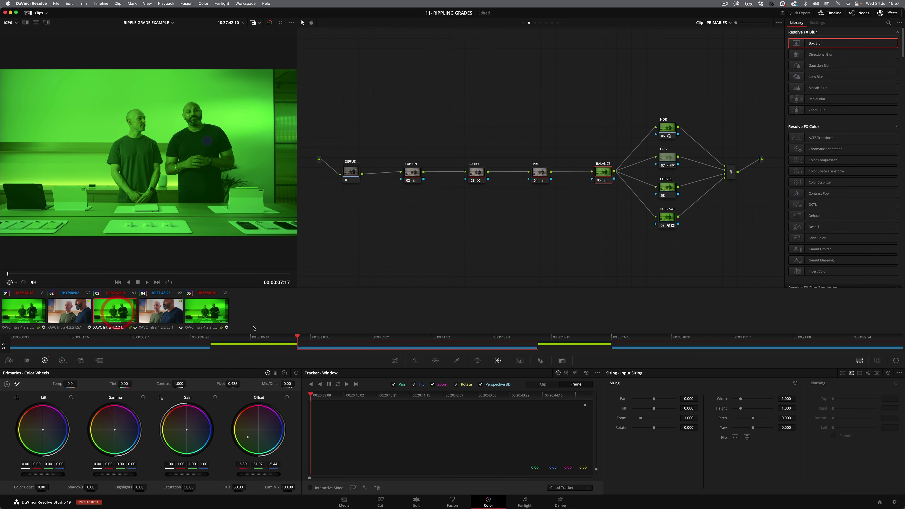
left_click(223, 315)
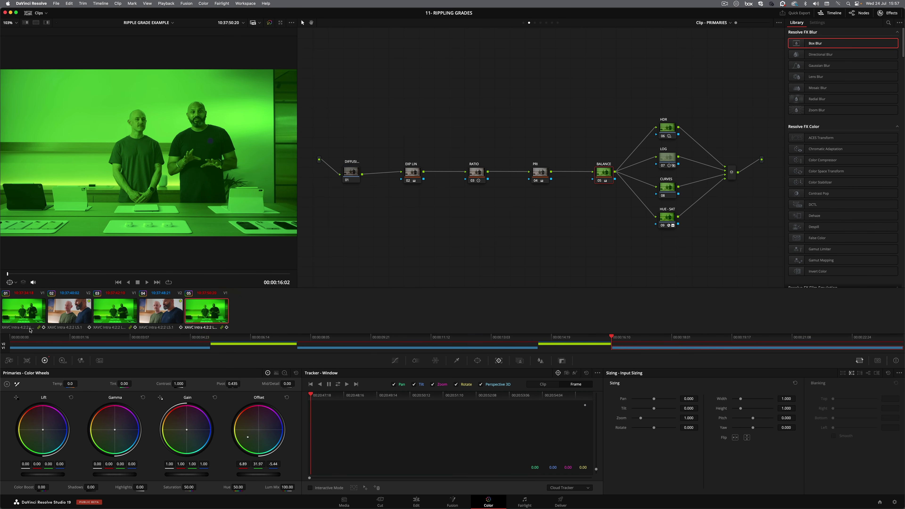
left_click(29, 310)
- Undo the BALANCE colour tests on the matching wide clips and return to clip 01
key("super+z")
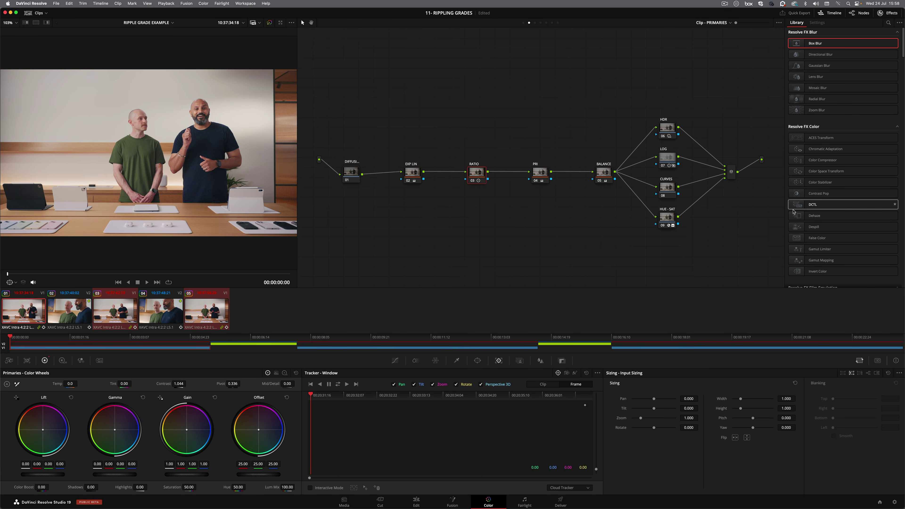
left_click(115, 310)
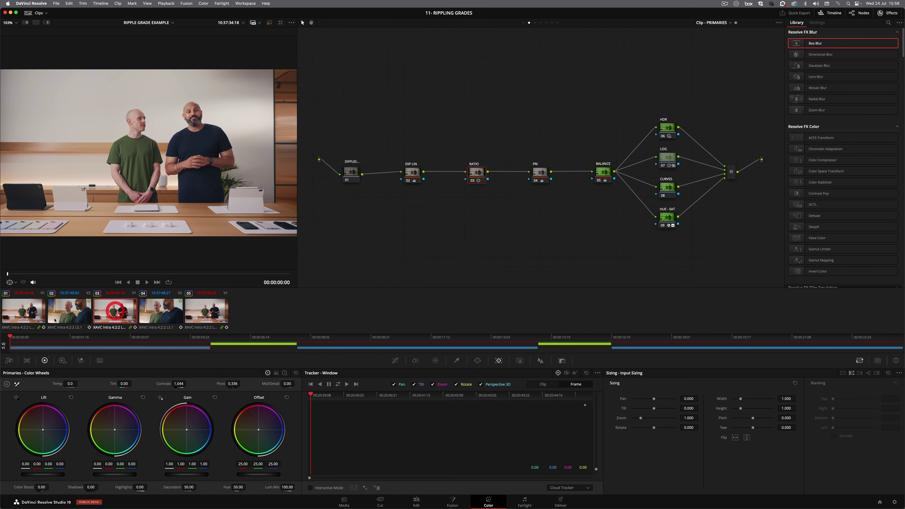
left_click(26, 310)
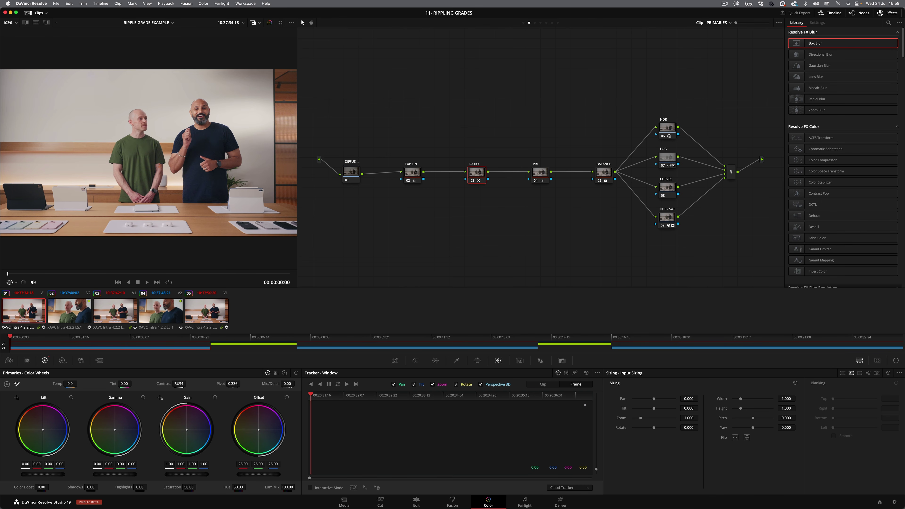
- Raise the Contrast of clip 01's RATIO node to 1.150 and compare the result with clip 03
left_click_drag(180, 383, 188, 383)
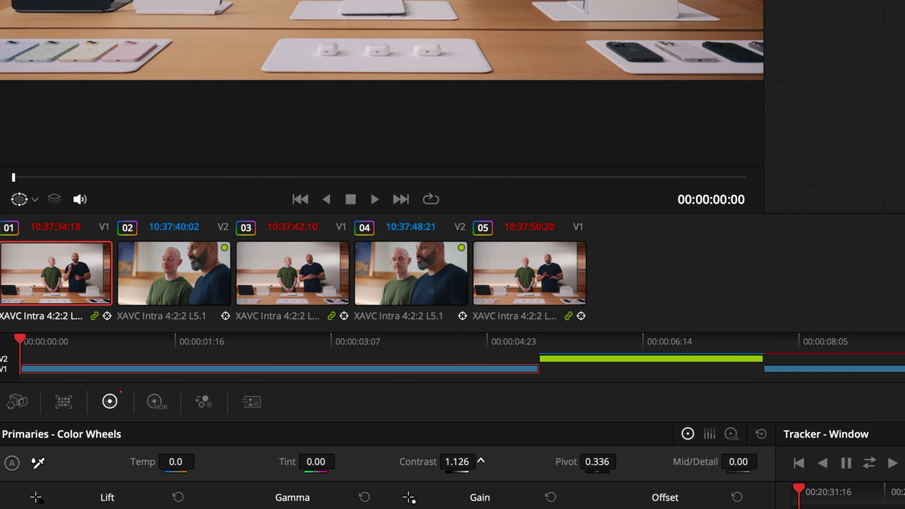
left_click_drag(481, 461, 498, 461)
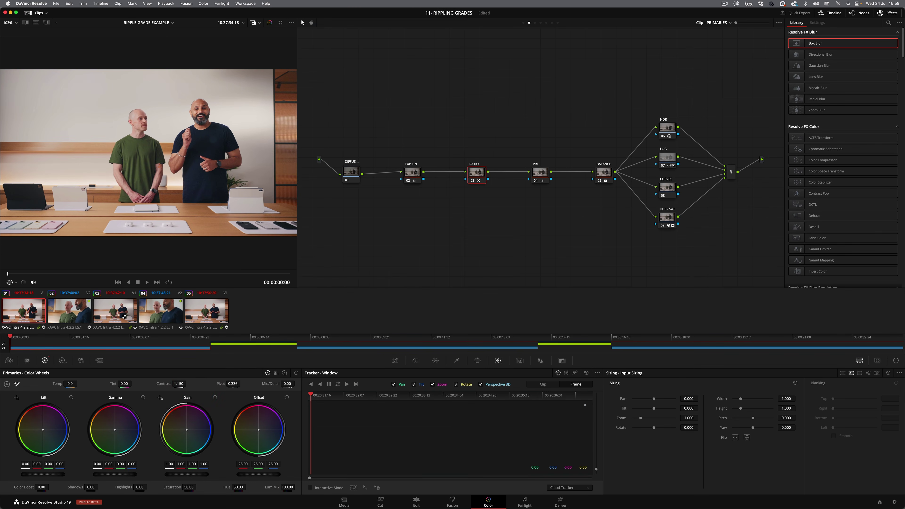
left_click(123, 316)
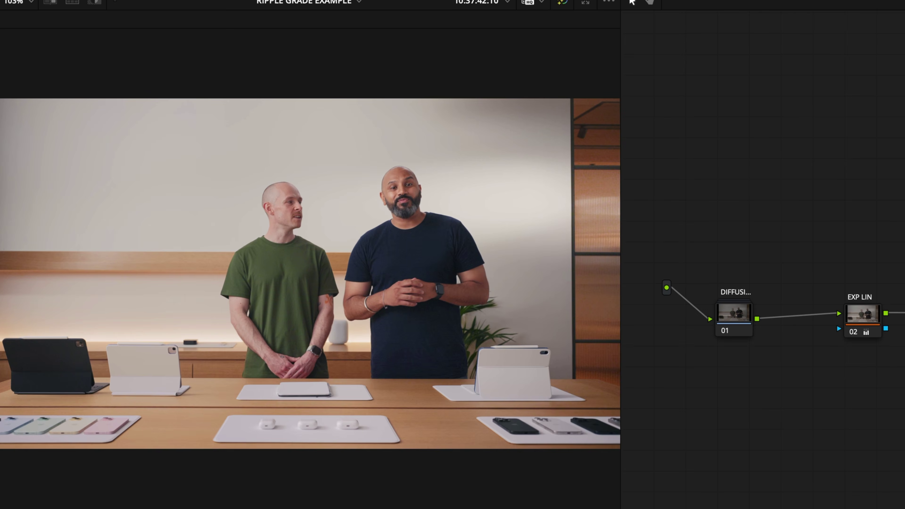
key("Up")
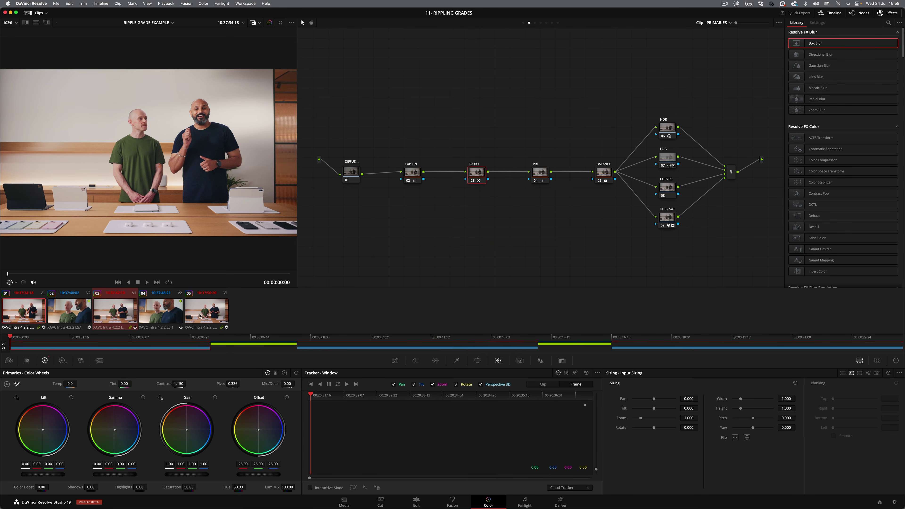
- Ripple clip 01's RATIO node contrast change to clips 03 and 05 and view both clips
left_click(199, 315, "super")
left_click(206, 3)
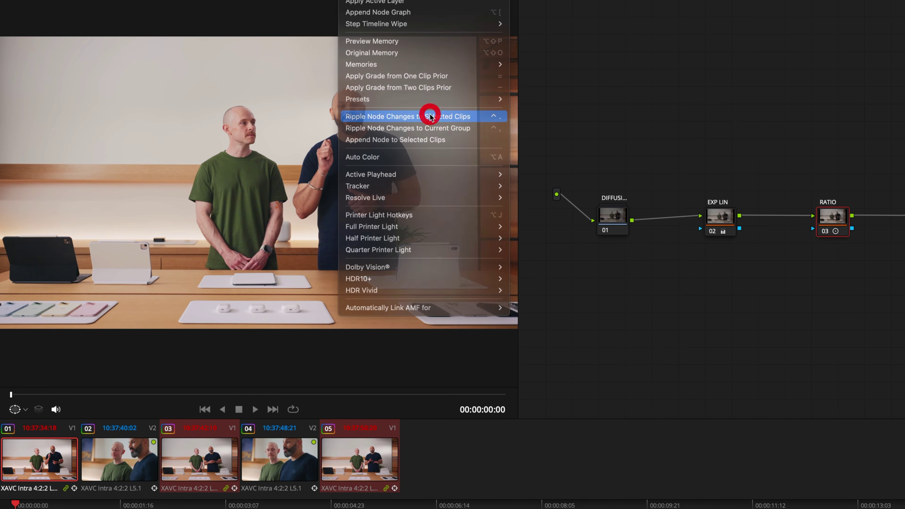
left_click(430, 116)
left_click(205, 472)
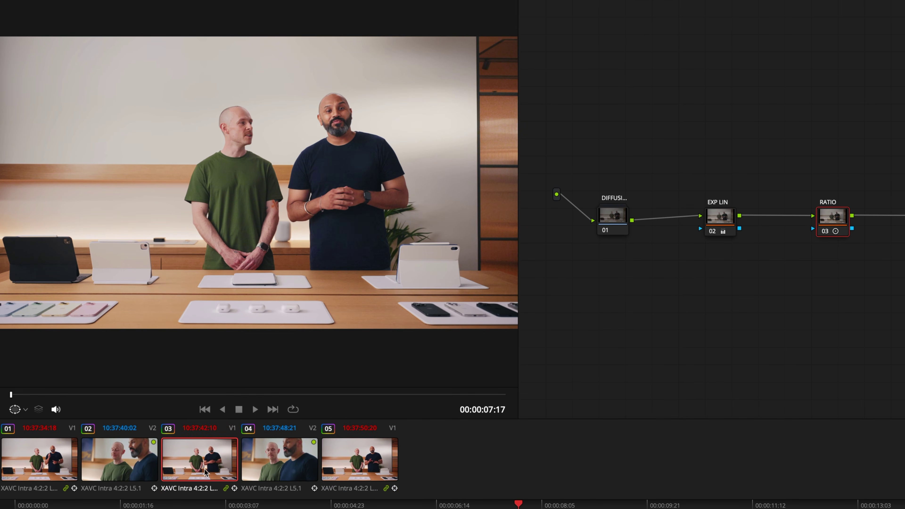
left_click(383, 464)
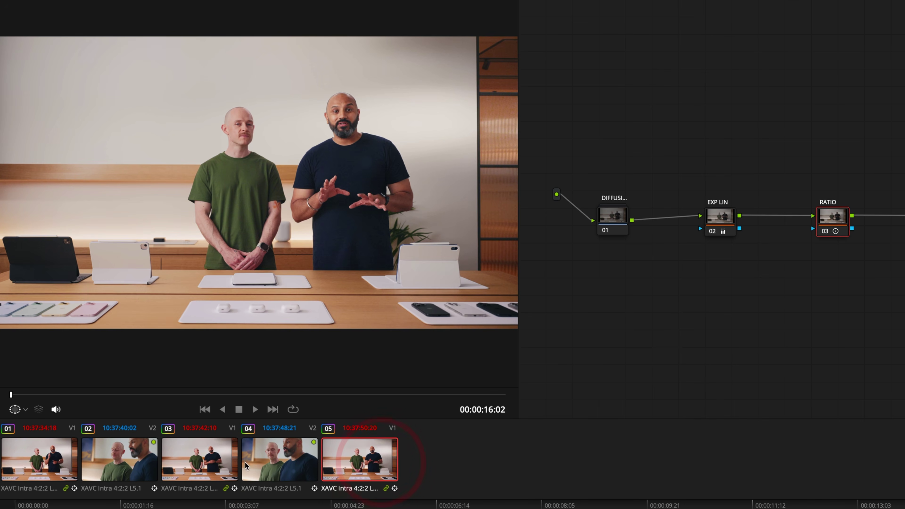
- Recheck the rippled RATIO contrast on clips 03 and 05
left_click(214, 465)
left_click(360, 463)
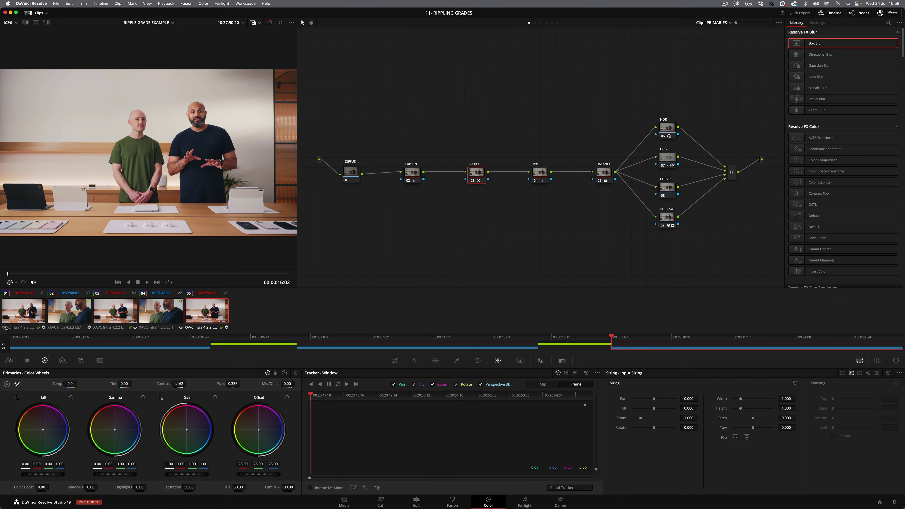
- In clip 01's TRIMS node layer, set the DIRECTOR node's Contrast to 0.908 and Pivot to 0.345
left_click(547, 24)
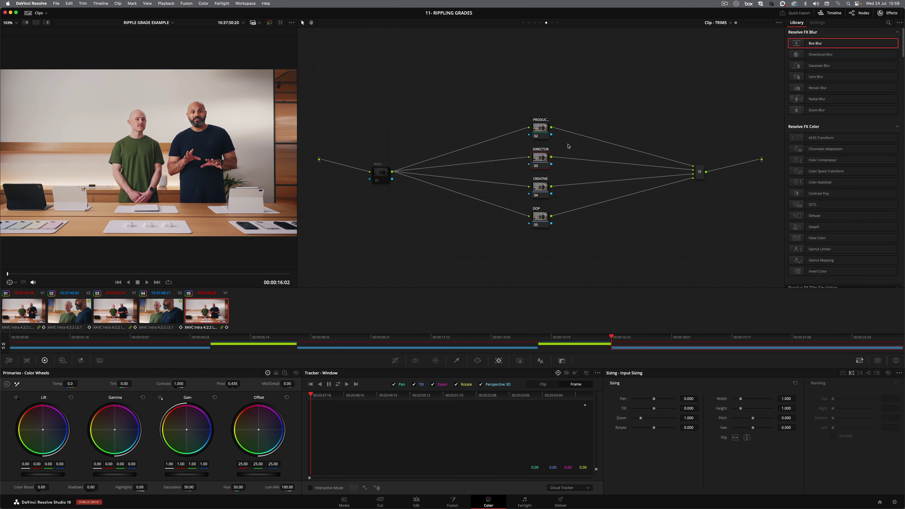
left_click_drag(543, 162, 541, 159)
left_click(24, 310)
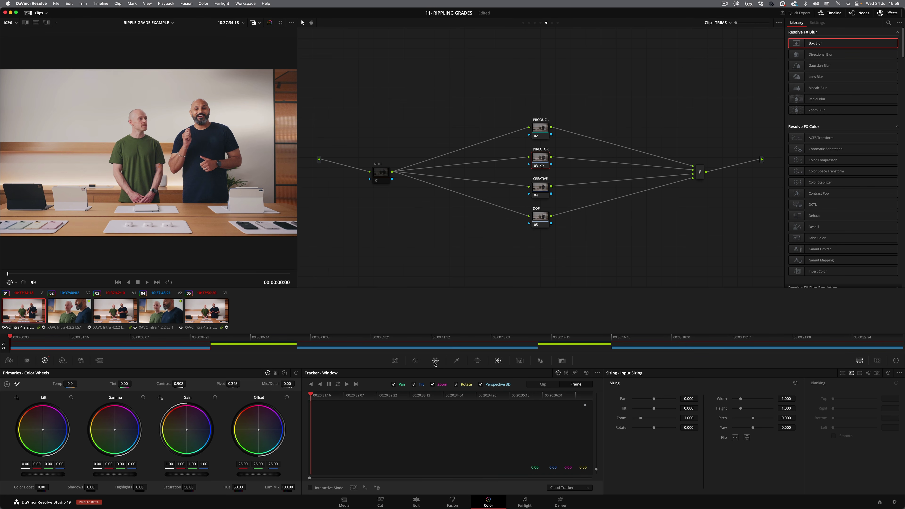
- Lower the Yellow saturation to 0.07 in ColorSlice on clip 01's DIRECTOR node
left_click(415, 361)
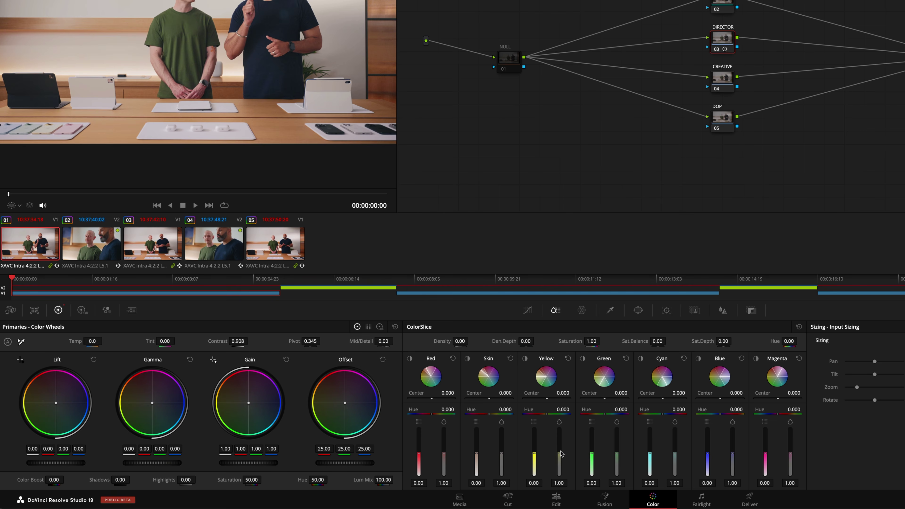
left_click_drag(559, 453, 559, 478)
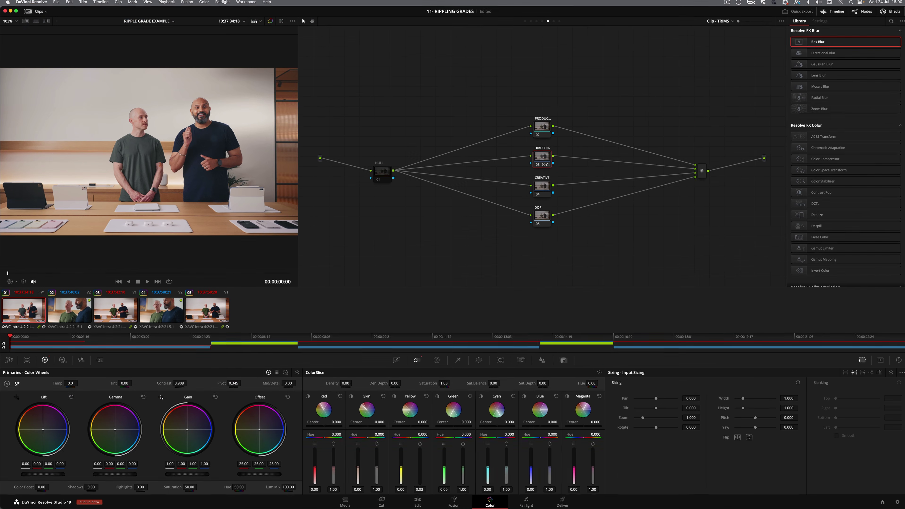
left_click_drag(420, 484, 419, 484)
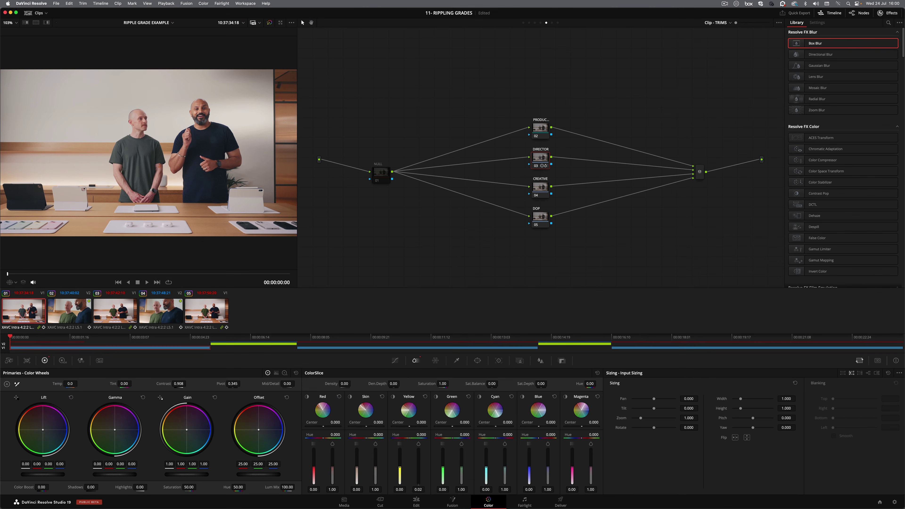
left_click(441, 445)
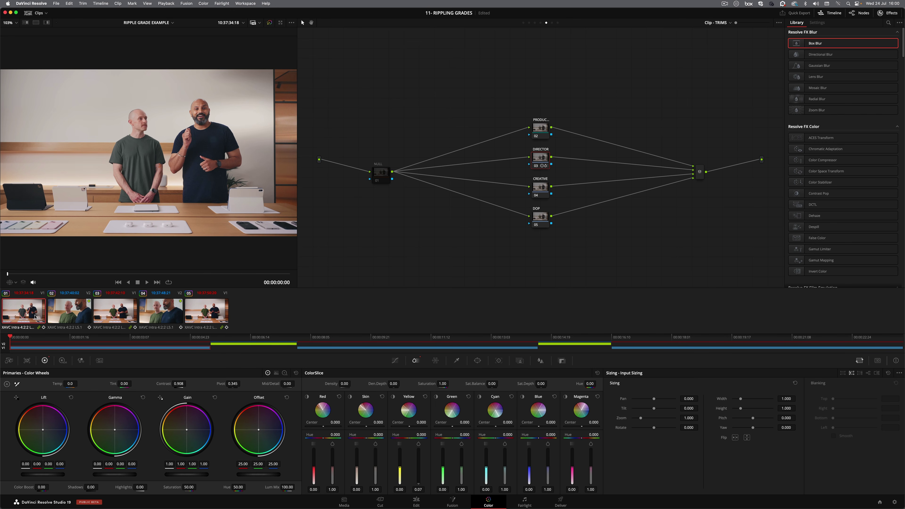
- Check which group clip 01 is assigned to and leave the assignment as it is
right_click(95, 315)
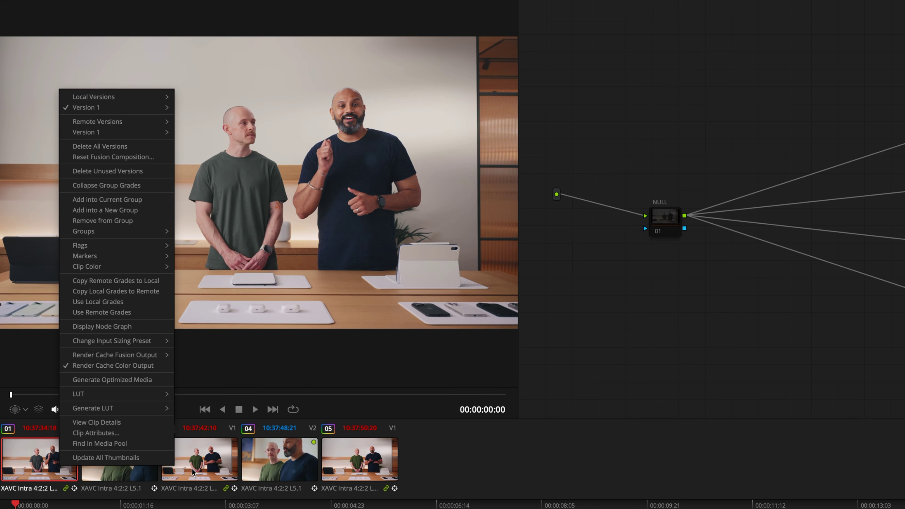
mouse_move(144, 235)
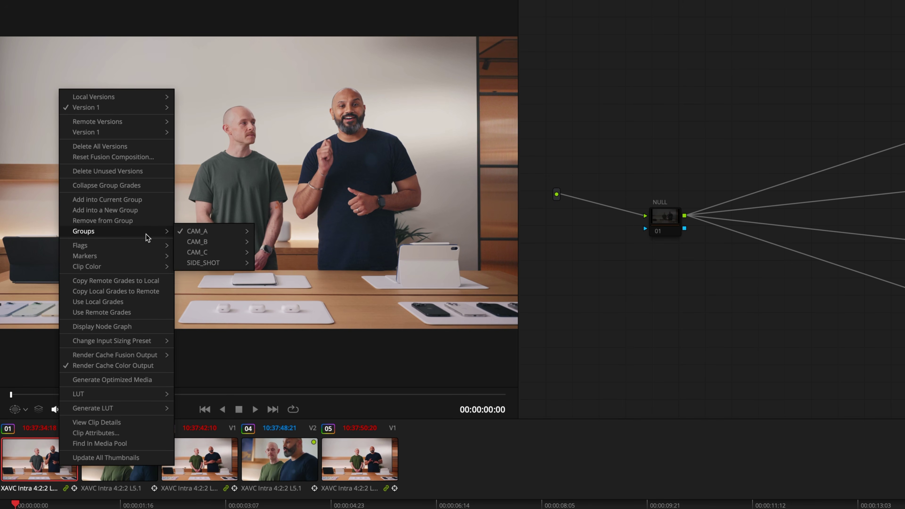
mouse_move(214, 232)
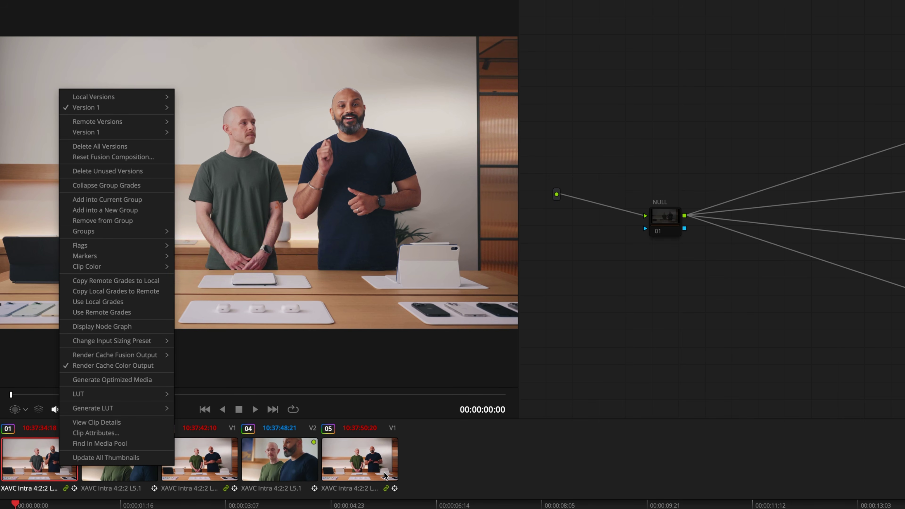
left_click(16, 468)
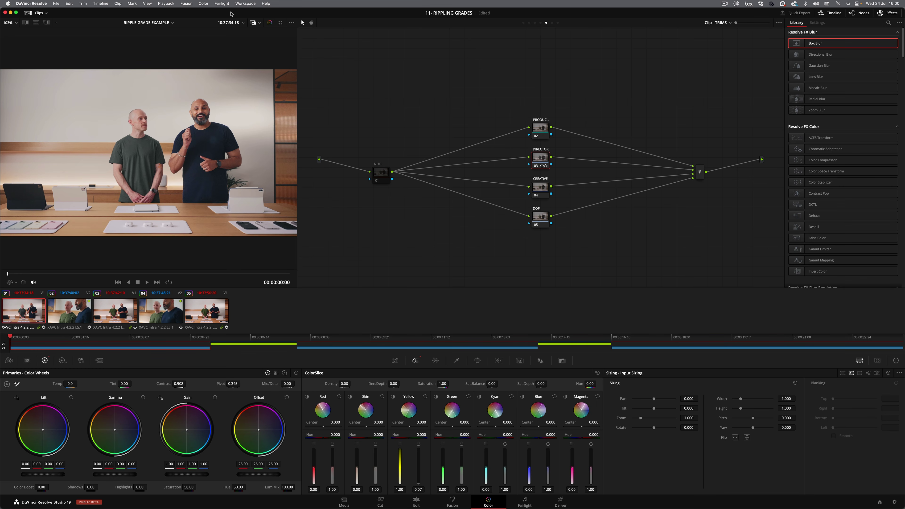
- Ripple clip 01's DIRECTOR node changes to the current group and view clips 03 and 05
left_click(209, 5)
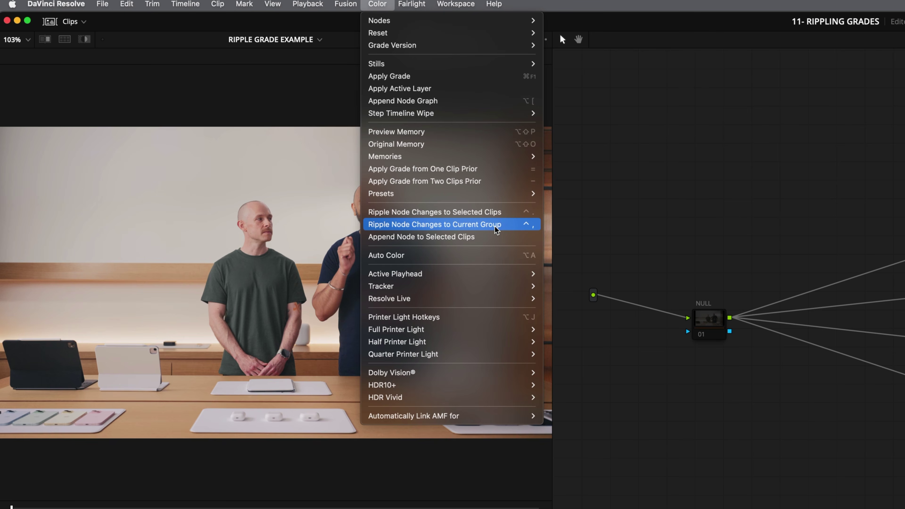
left_click(496, 227)
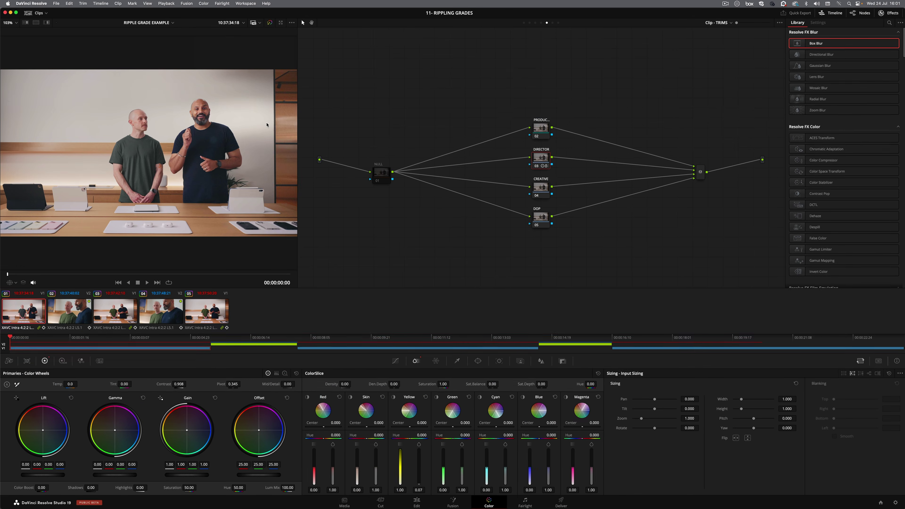
left_click(117, 319)
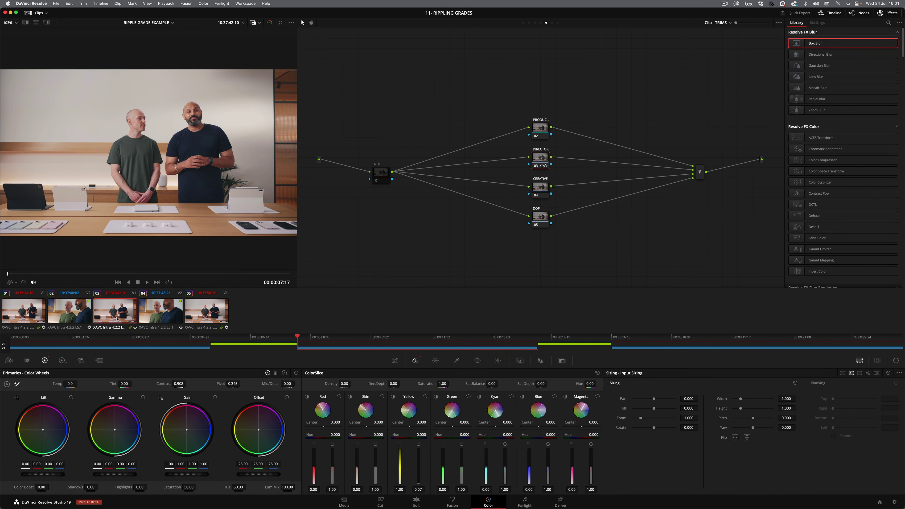
left_click(198, 319)
mouse_move(546, 161)
left_mouse_down()
mouse_move(545, 150)
mouse_move(547, 157)
left_mouse_up()
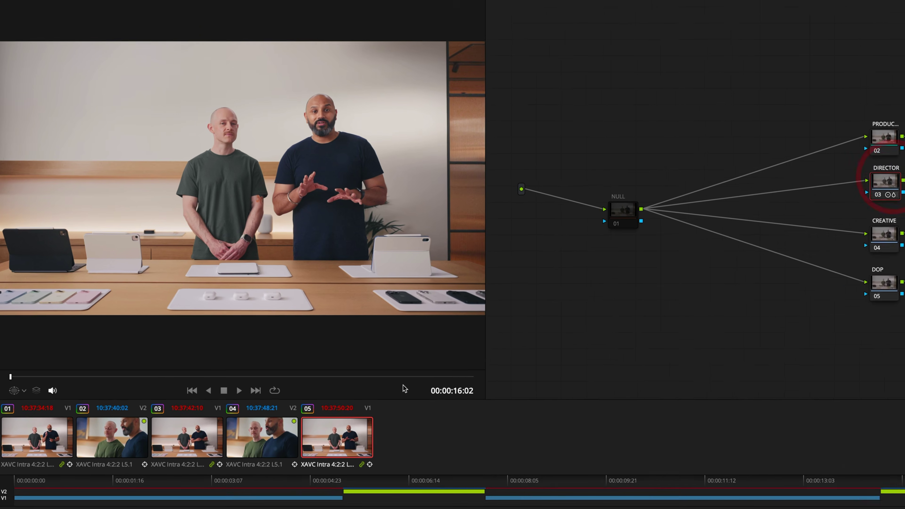
- Compare the DIRECTOR node's look across clips 01, 03 and 05 and examine the TRIMS node layout
left_click(201, 451)
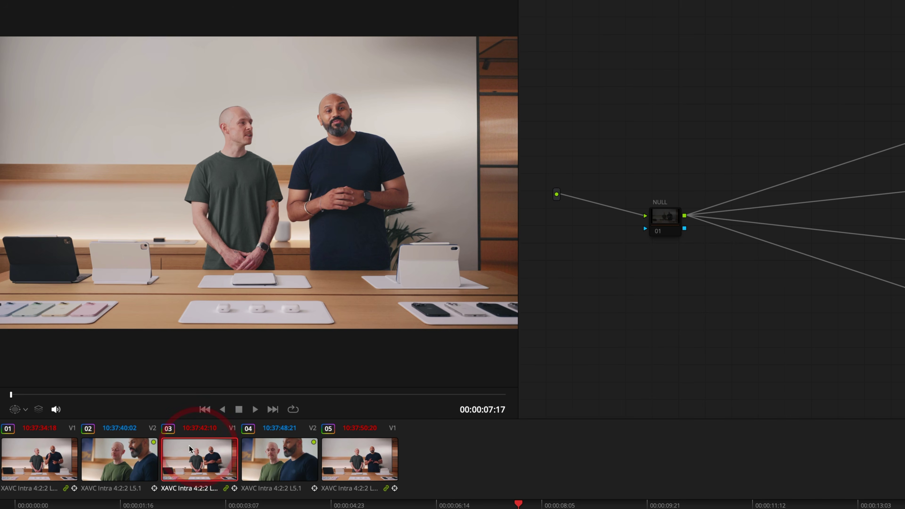
left_click(40, 456)
left_click(219, 454)
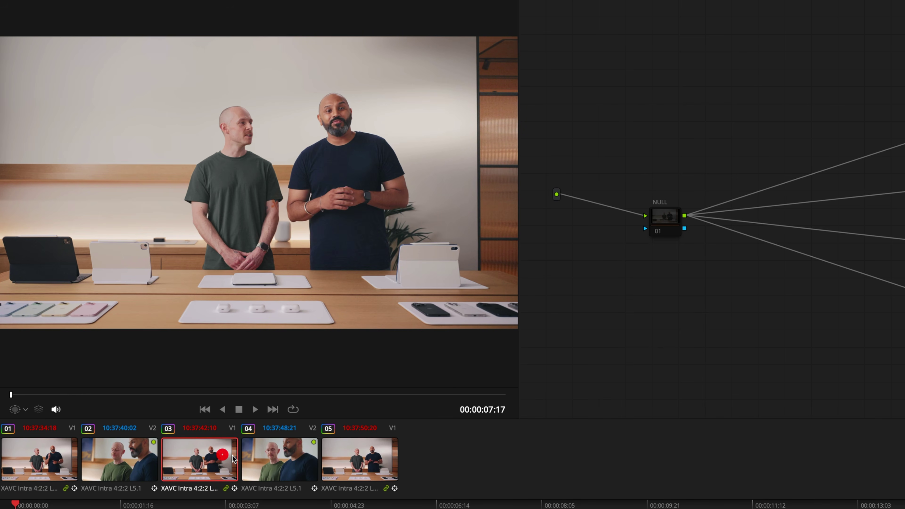
left_click(362, 468)
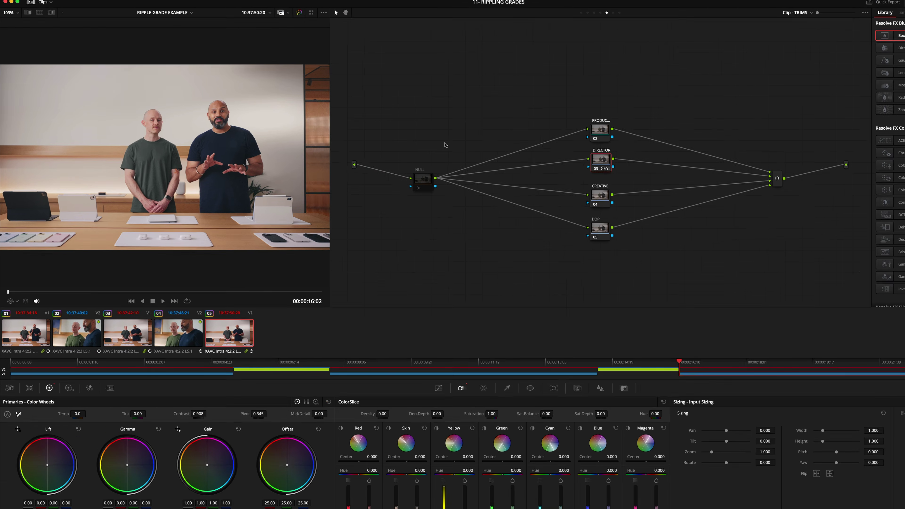
left_click_drag(478, 67, 589, 259)
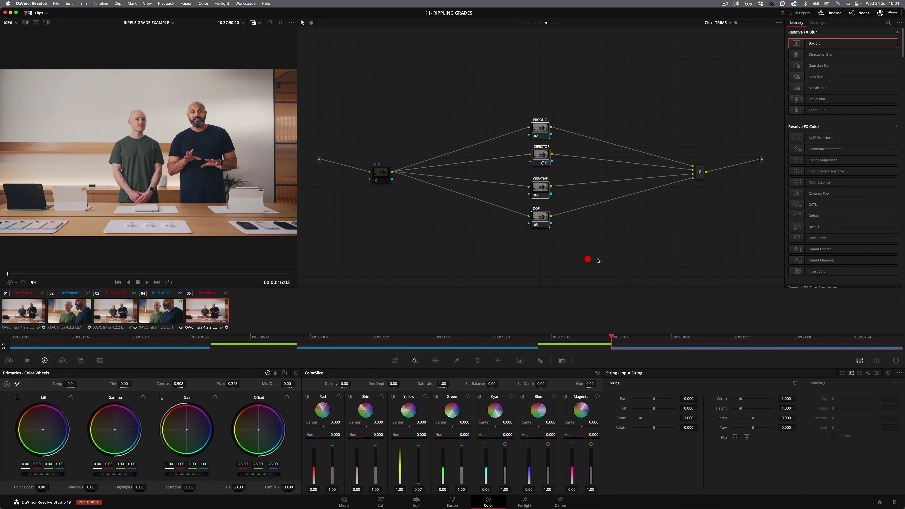
left_click(616, 258)
- On clip 01's SKIN node in the SECONDARIES layer, draw a closed curve window around the head of the man in the navy T-shirt
key("Home")
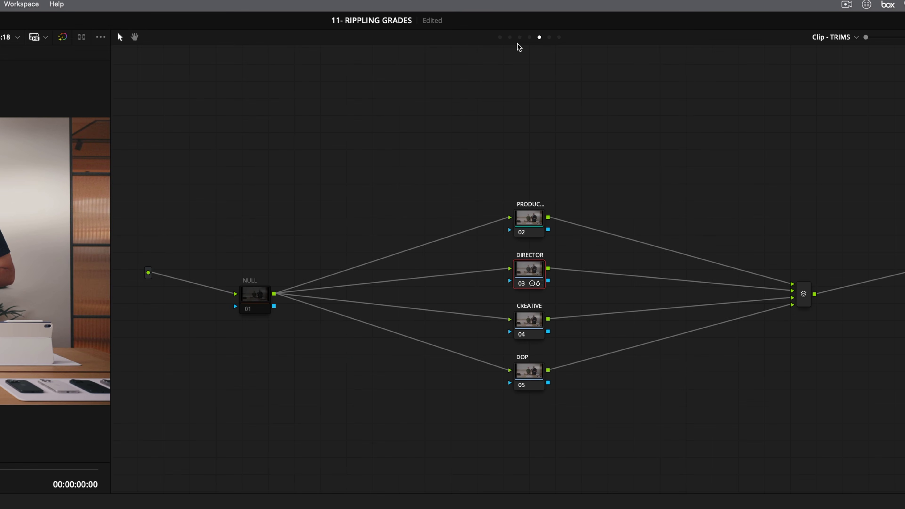
left_click(534, 23)
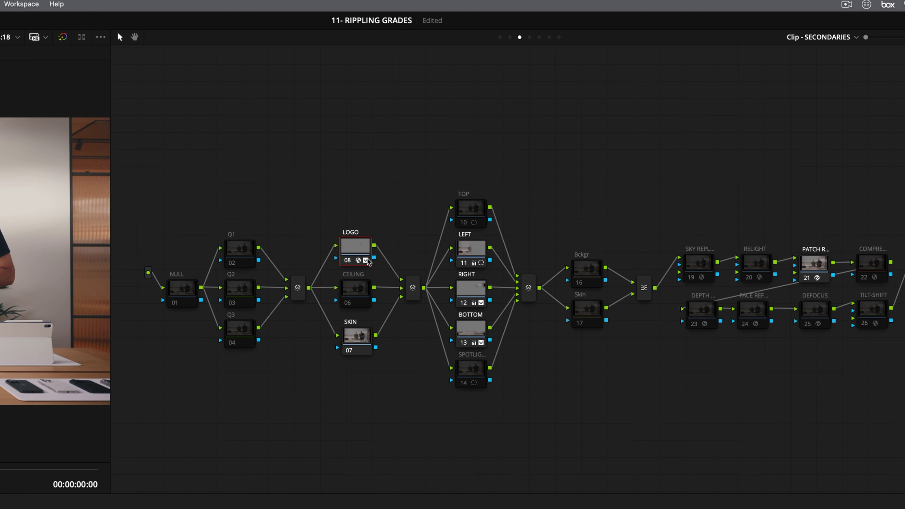
left_click_drag(359, 330, 357, 331)
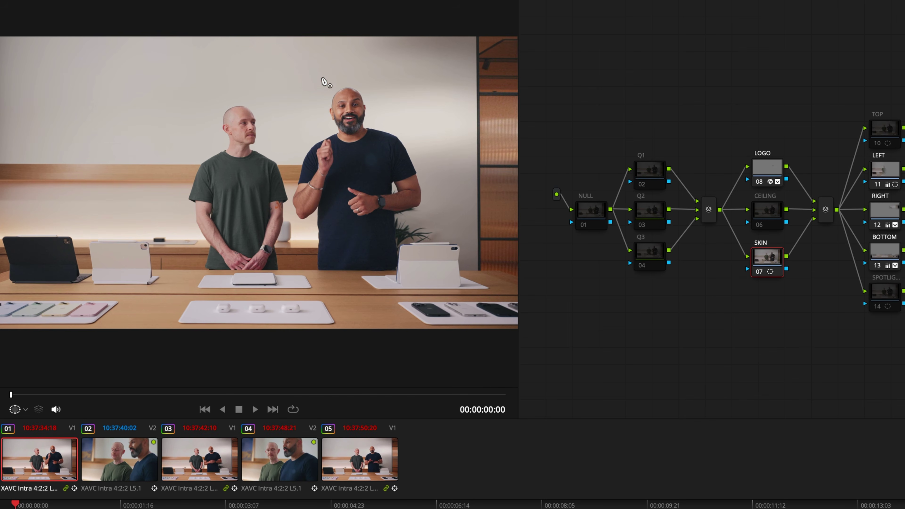
left_click(343, 88)
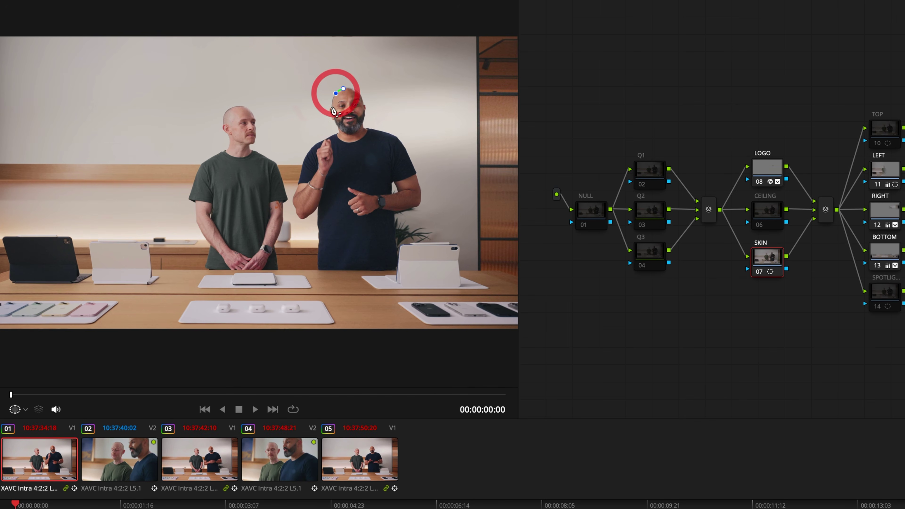
left_click_drag(331, 107, 331, 117)
left_click(337, 124)
left_click(338, 134)
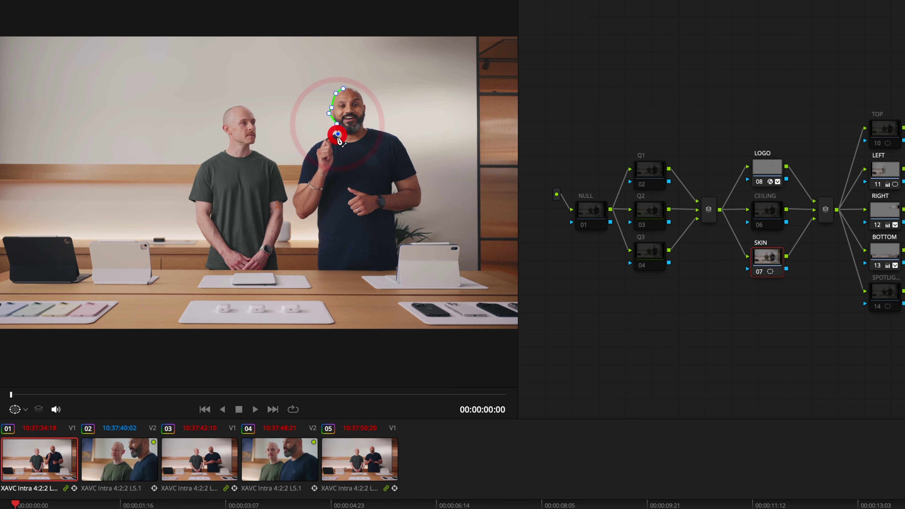
left_click(343, 140)
left_click(355, 141)
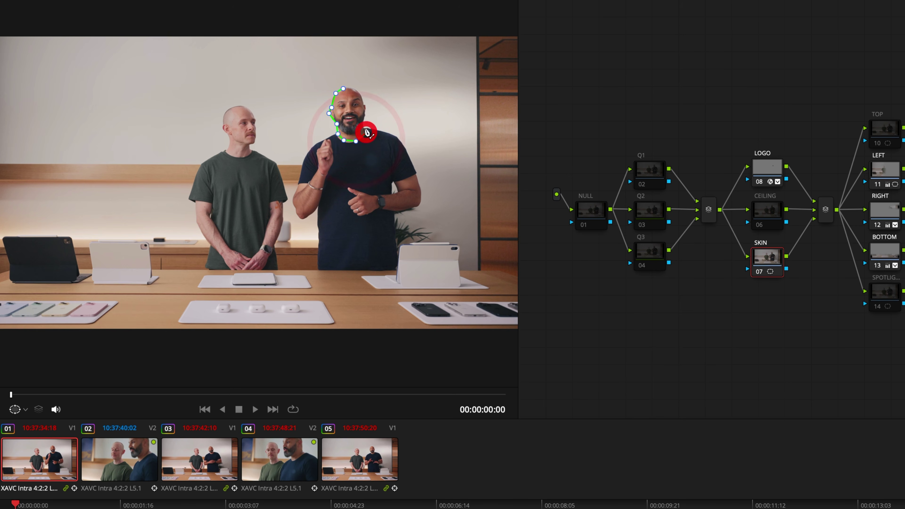
left_click(365, 134)
left_click(364, 116)
left_click(366, 109)
left_click(364, 98)
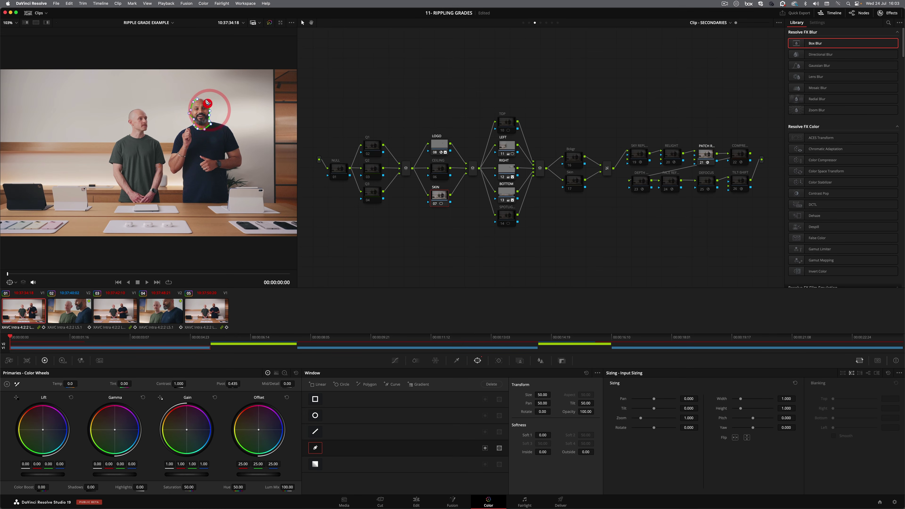
left_click(355, 88)
left_click(204, 100)
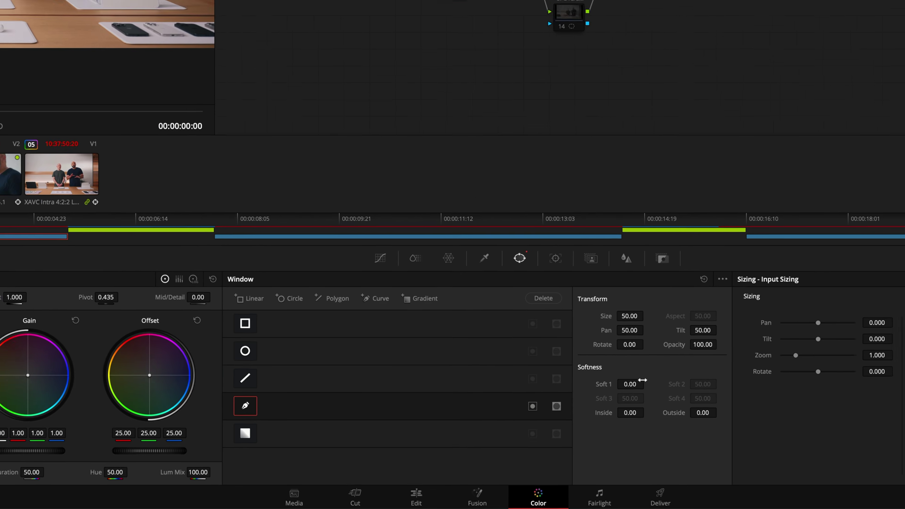
- Set the curve window's Soft 1 to 1.98 and track the window through clip 01
left_click_drag(543, 433, 547, 433)
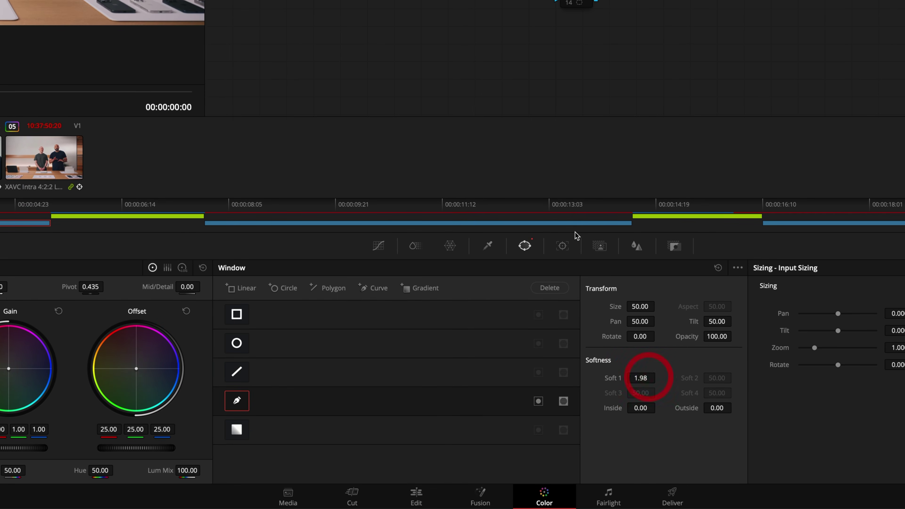
left_click(562, 246)
left_click(277, 289)
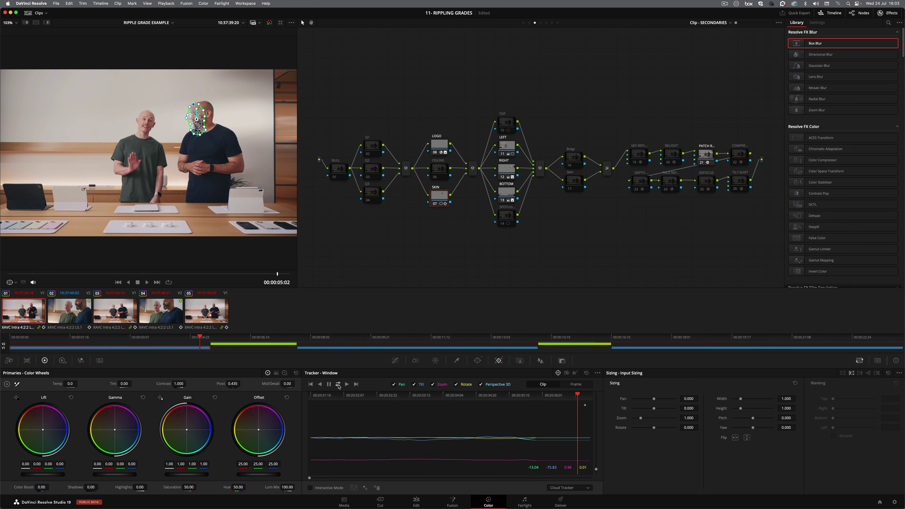
- On clip 03's SKIN node, draw a closed curve window around the head of the man in the navy T-shirt
left_click(128, 307)
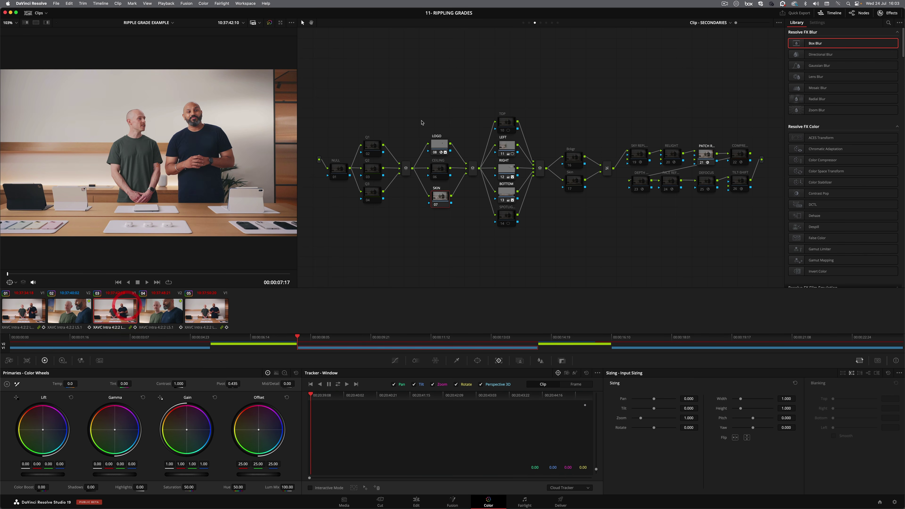
left_click(477, 360)
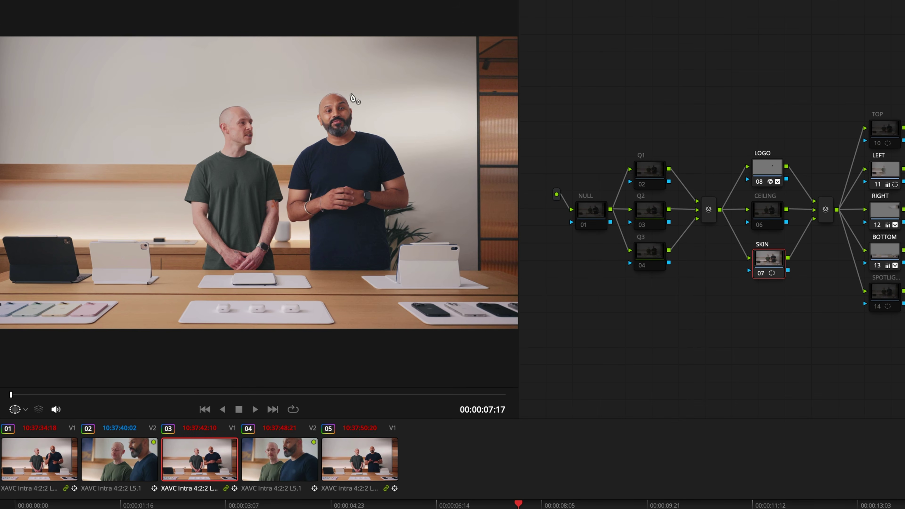
left_click(344, 97)
left_click(336, 94)
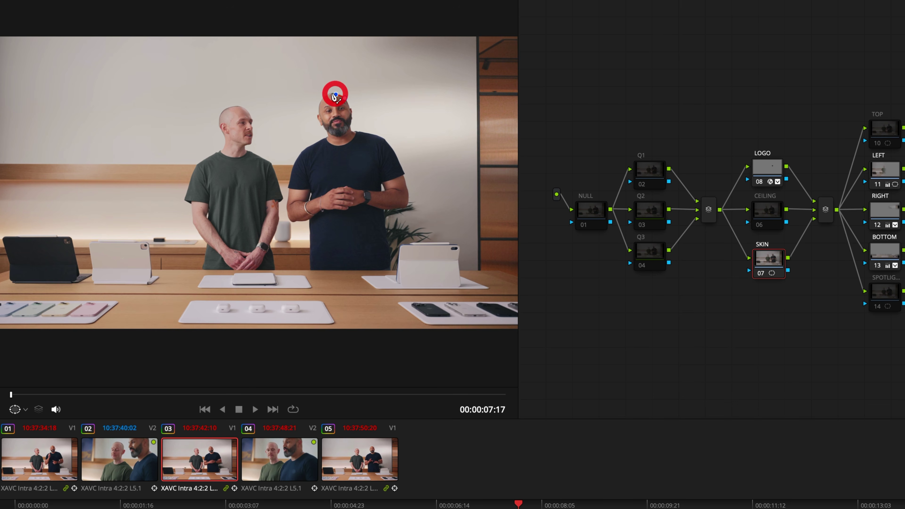
left_click(322, 100)
left_click(322, 111)
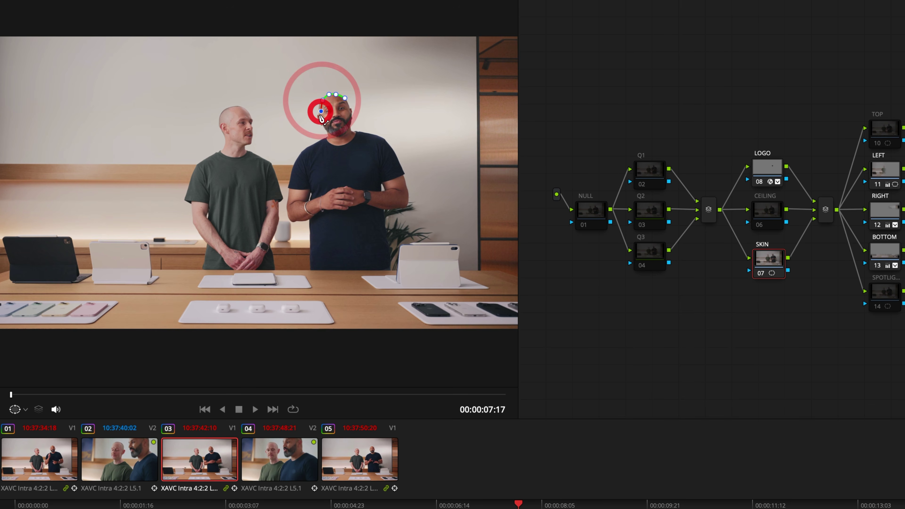
left_click(319, 119)
left_click(327, 129)
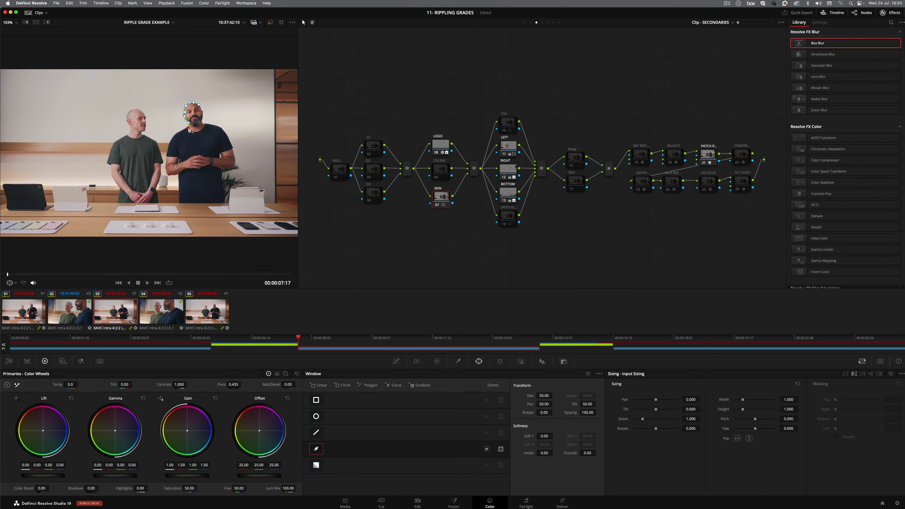
left_click(292, 136)
left_click(299, 141)
left_click(311, 139)
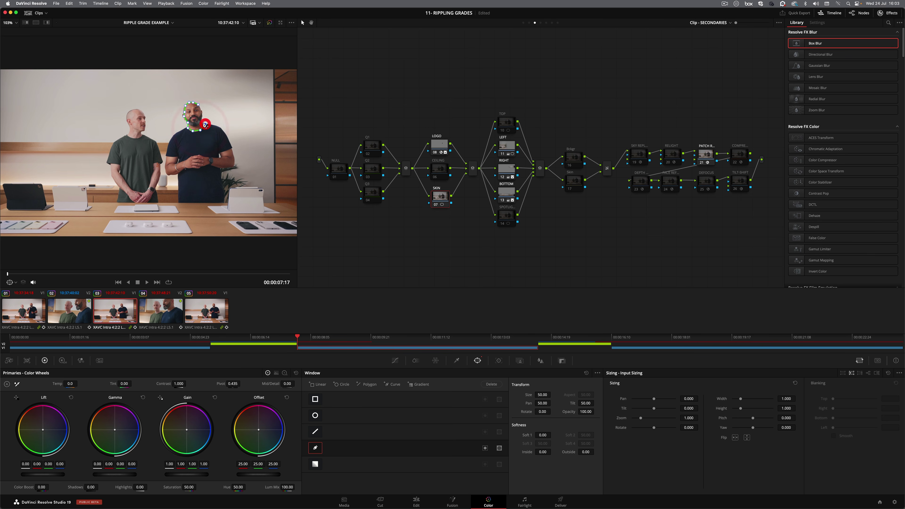
left_click(205, 124)
left_click(202, 122)
left_click(200, 119)
left_click(201, 111)
left_click(200, 108)
left_click(198, 105)
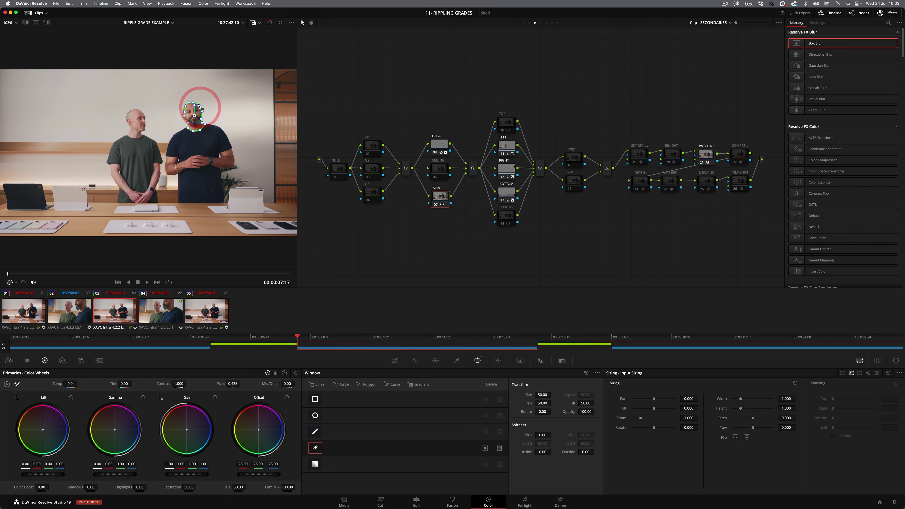
- Set the clip 03 curve window's Soft 1 to 1.12 and track the window through the clip
left_click(546, 434)
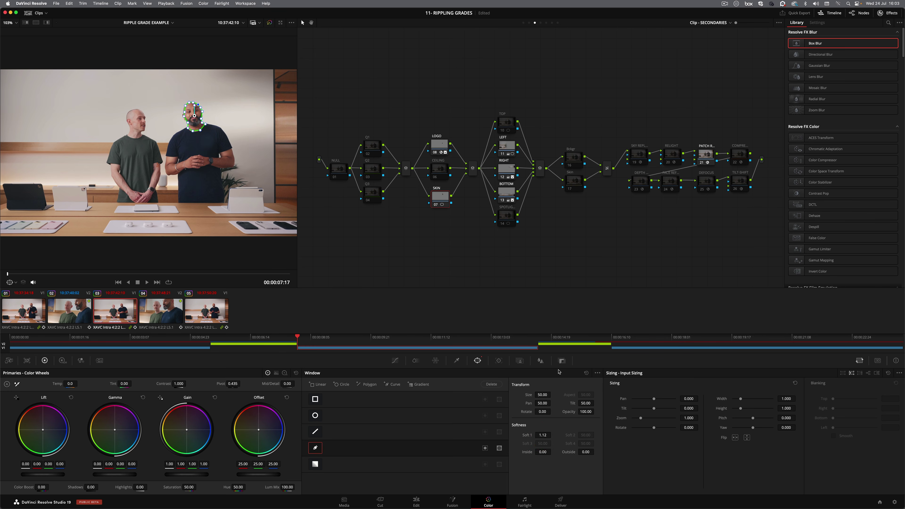
key("ctrl+t")
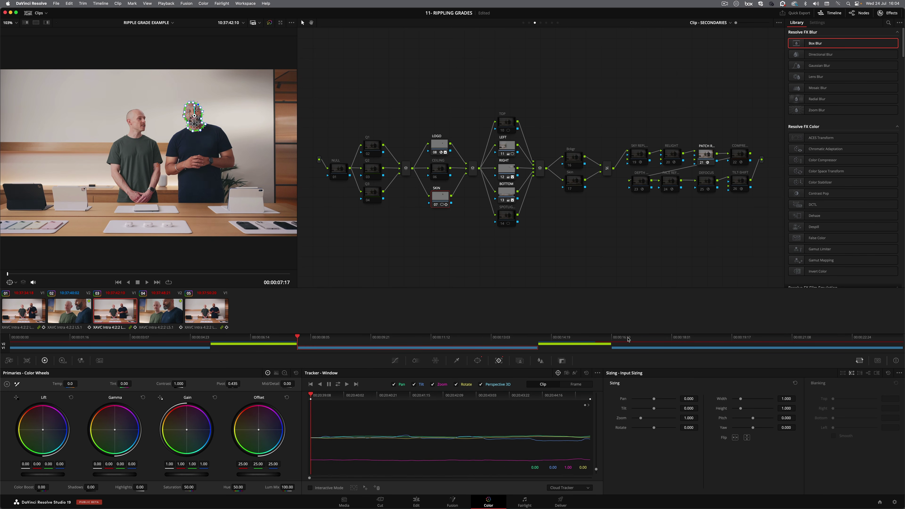
- On clip 05's SKIN node, draw a closed curve window around the head of the man in the navy T-shirt
left_click(627, 339)
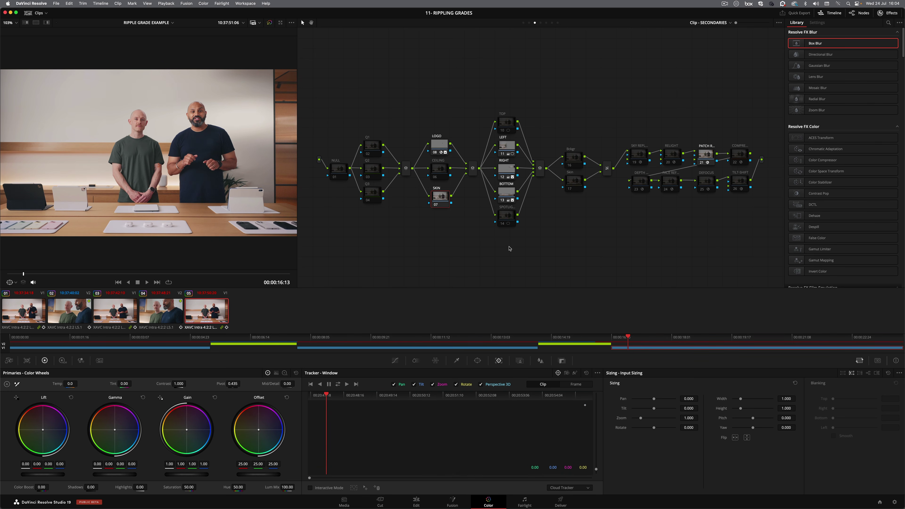
left_click(475, 361)
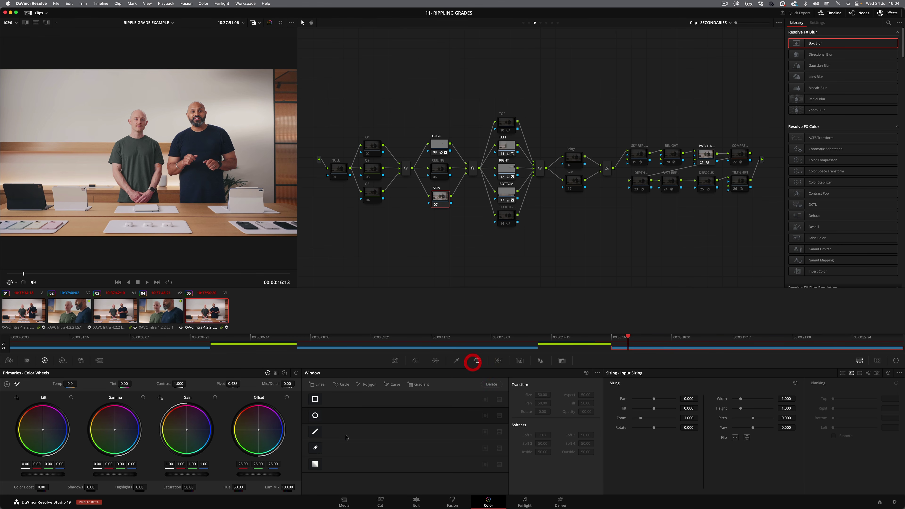
left_click(315, 447)
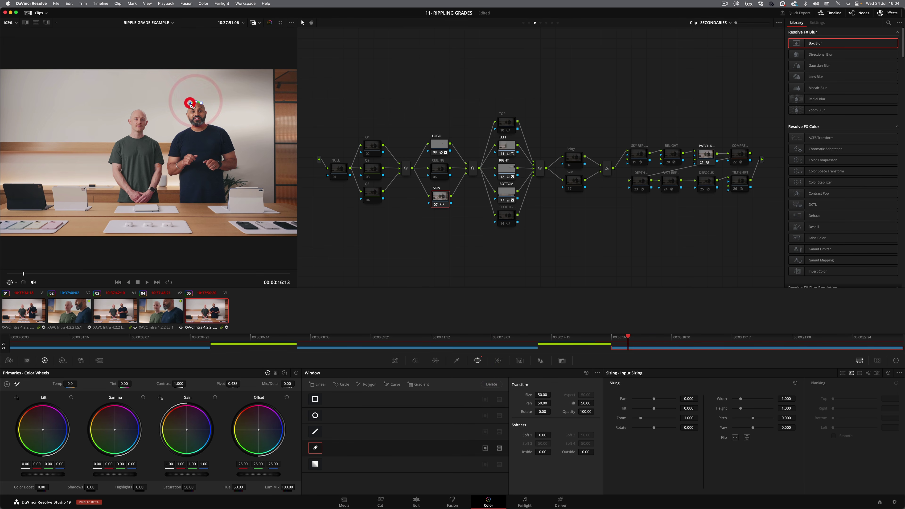
left_click(190, 103)
left_click(185, 112)
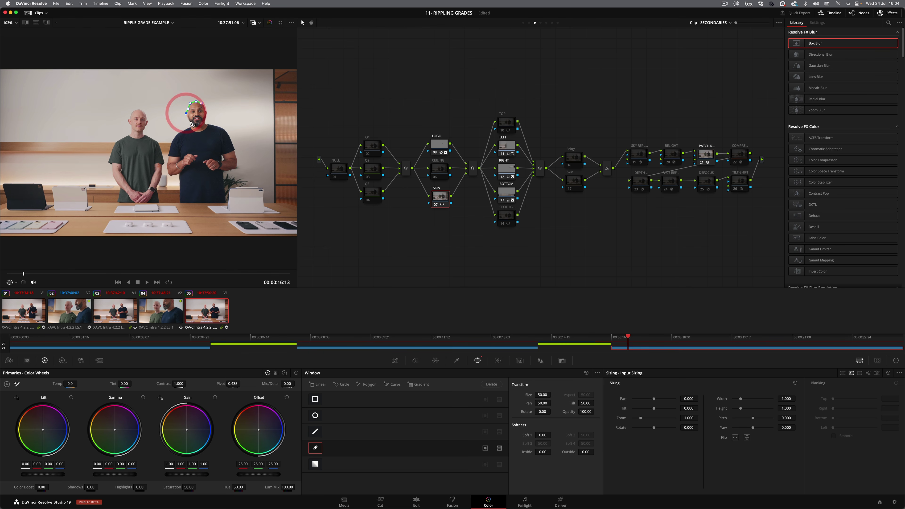
left_click(190, 121)
left_click(191, 127)
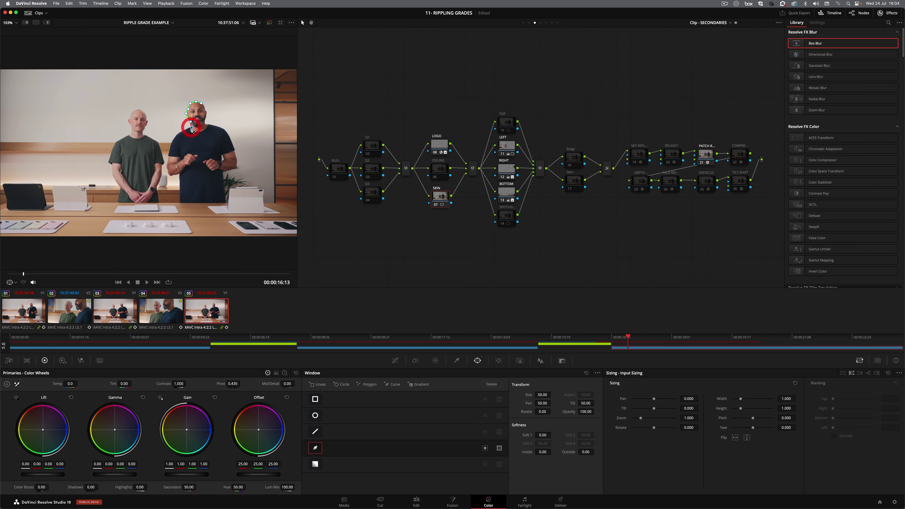
left_click(193, 130)
left_click(200, 131)
left_click(205, 128)
left_click(207, 125)
left_click(204, 123)
left_click(204, 119)
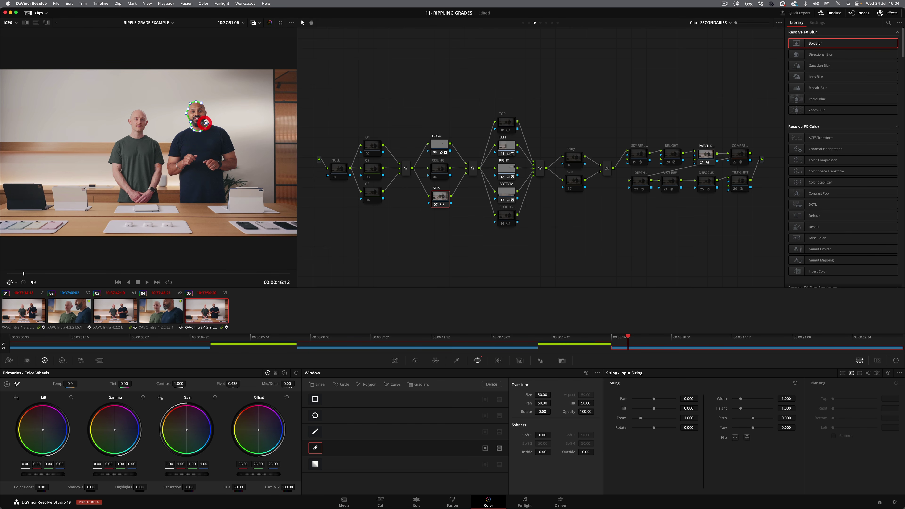
left_click(206, 114)
left_click(207, 111)
left_click(204, 105)
left_click(201, 103)
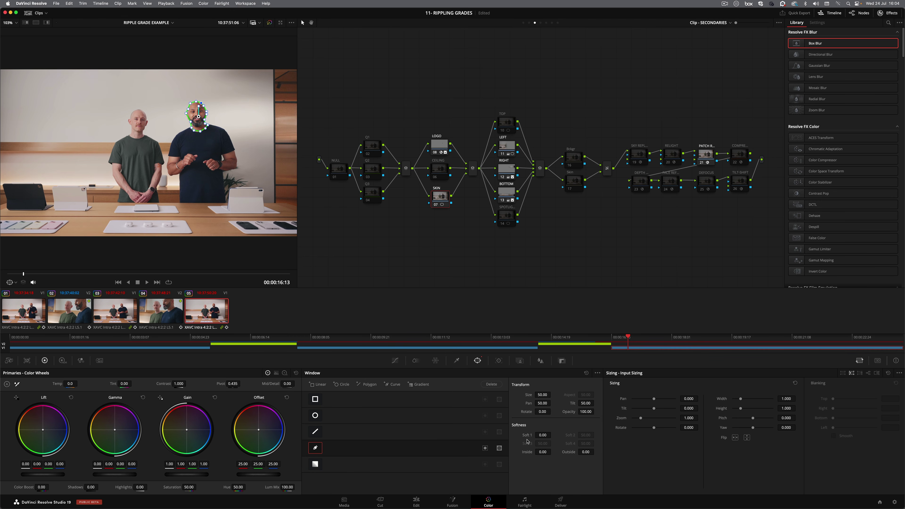
- Soften the edge of clip 05's curve window and track the window forward and in reverse
left_click(541, 435)
left_click(498, 360)
left_click(338, 386)
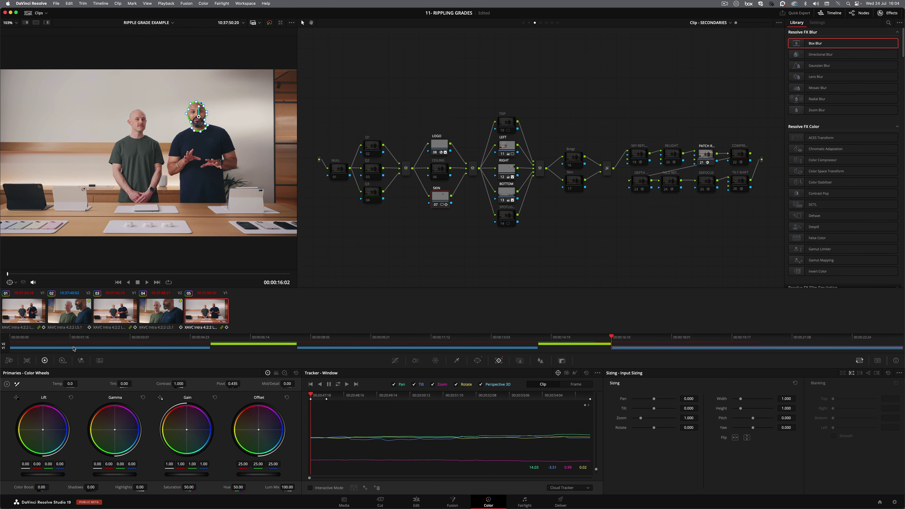
- On clip 01, hide the window overlay and push the SKIN node's Offset to blue, with red 9.51, green 26.52 and blue 44.22
left_click(39, 318)
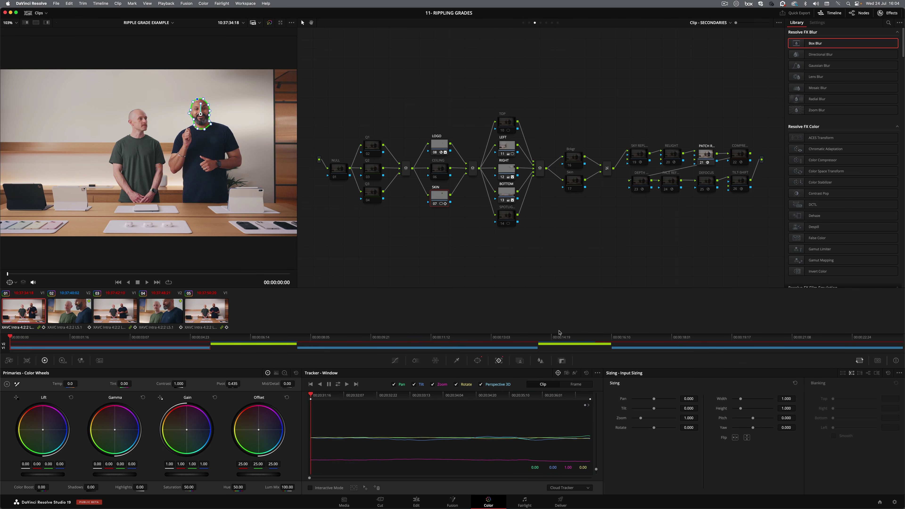
left_click(16, 284)
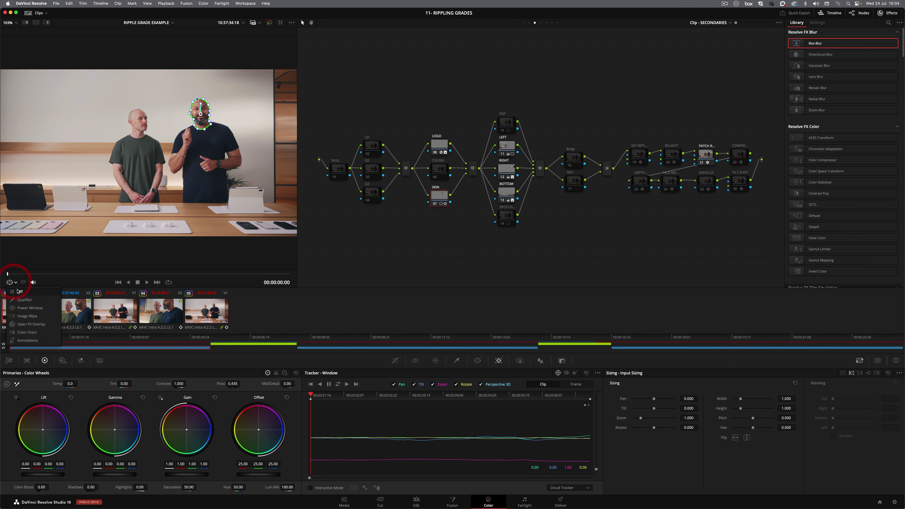
left_click(16, 299)
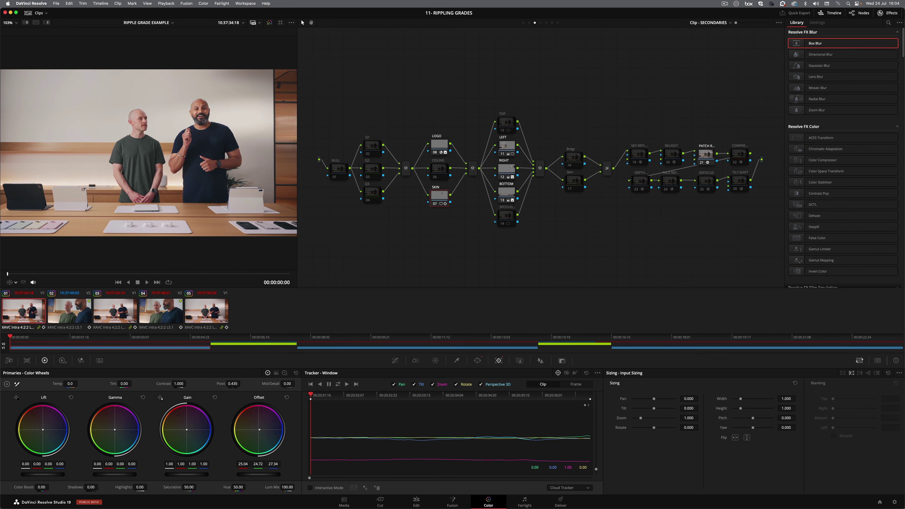
left_click_drag(259, 430, 270, 430)
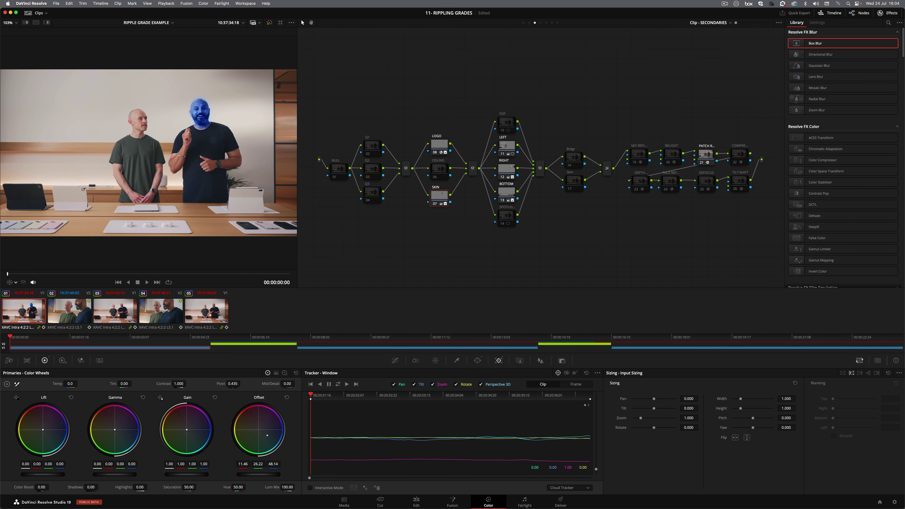
left_click_drag(268, 435, 266, 437)
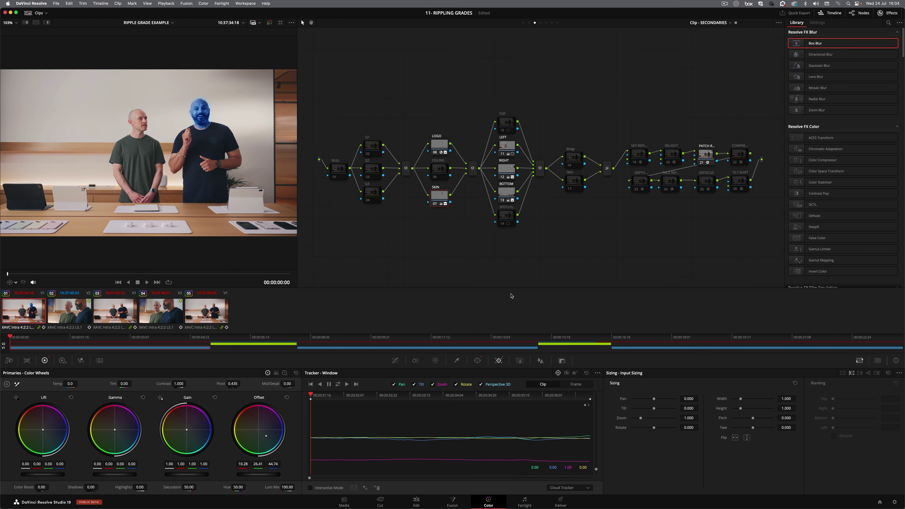
- Loop clip 01 forward and in reverse to check how the blue head window follows the man
key("super+slash")
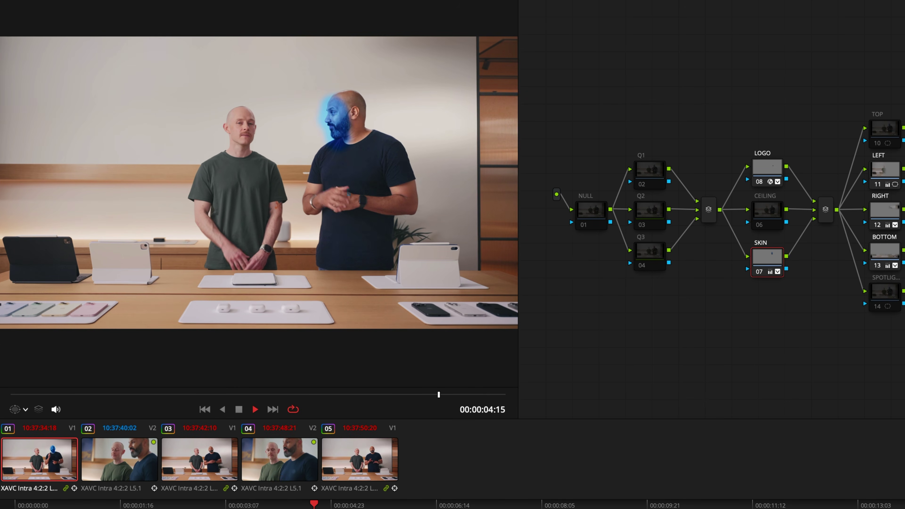
key("j")
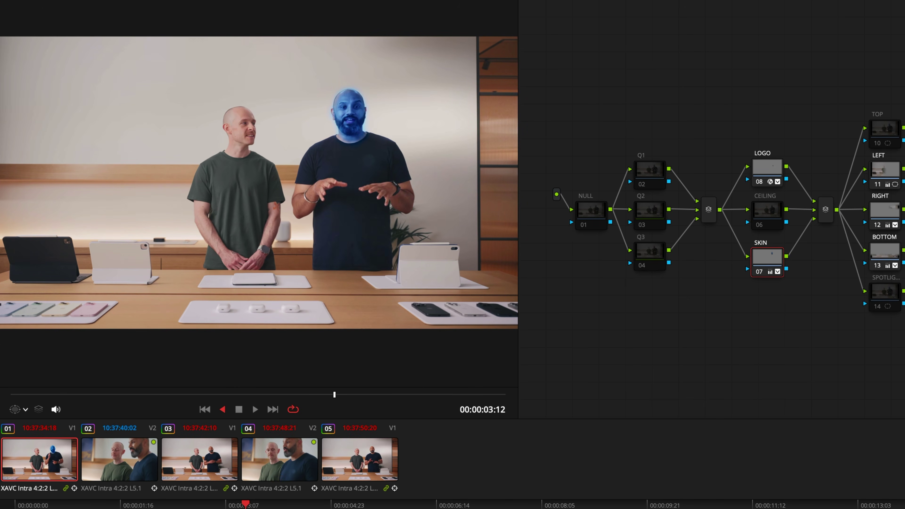
key("k")
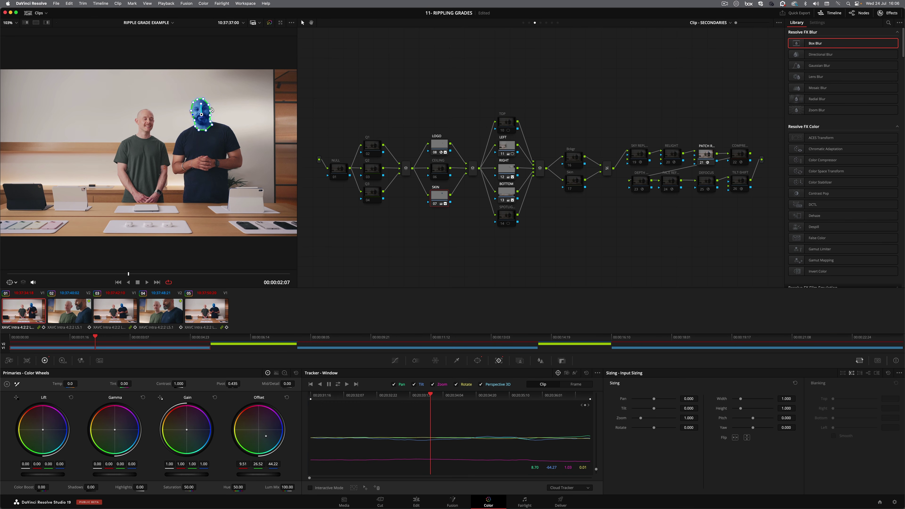
- Refit clip 01's SKIN window to the man's head and track it again forward and in reverse
left_click(191, 108)
left_click(195, 120)
left_click(191, 113)
left_click(338, 385)
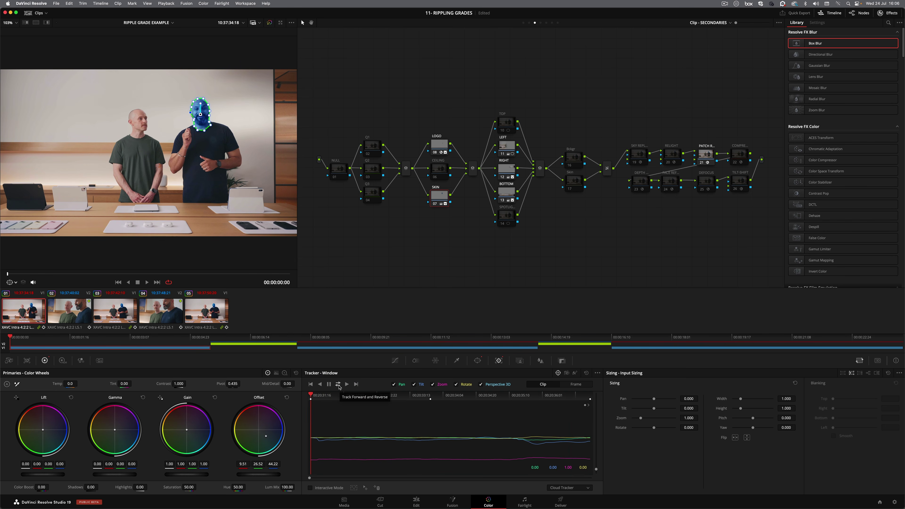
- Ripple clip 01's SKIN node changes to the current group and compare the window's placement on clips 03, 05 and 01
left_click(203, 4)
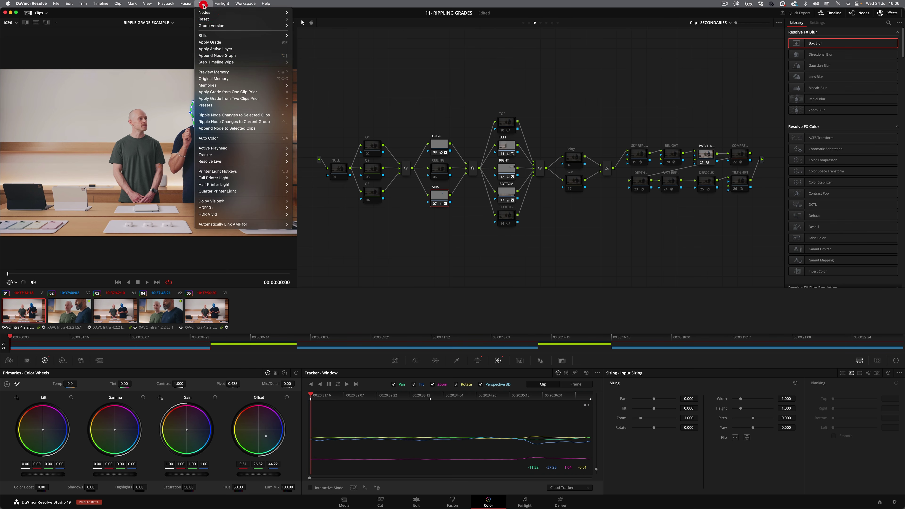
left_click(252, 122)
left_click(127, 316)
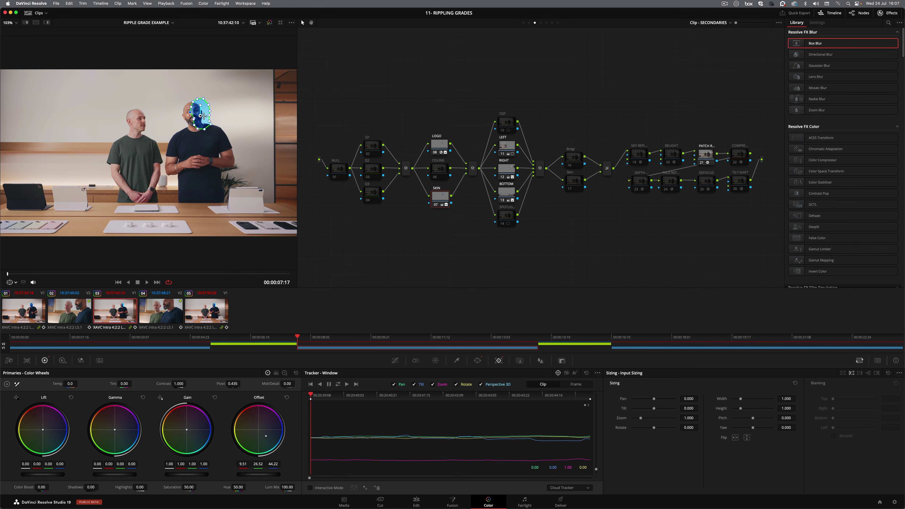
left_click(201, 322)
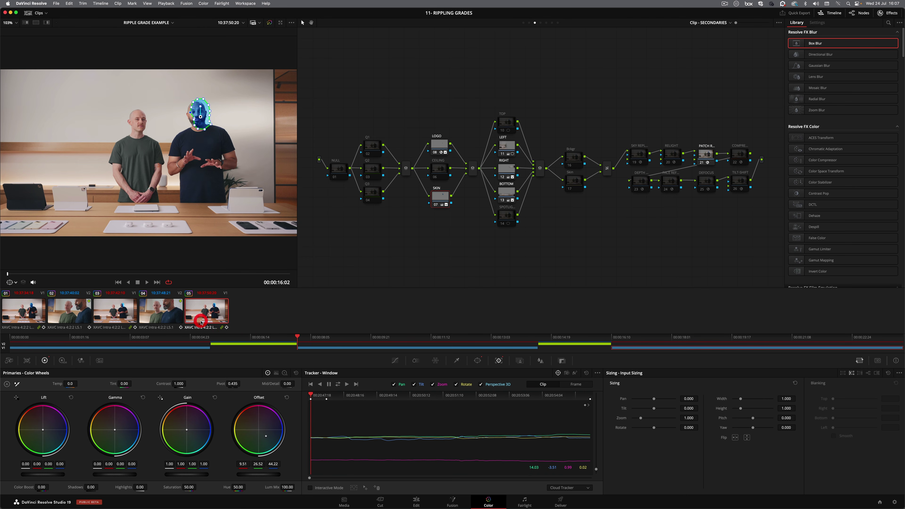
left_click(133, 319)
left_click(21, 314)
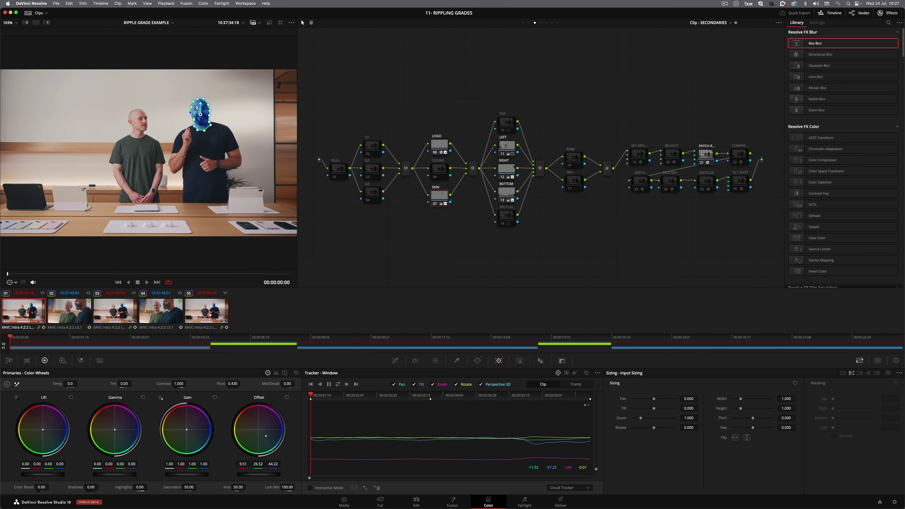
- On clip 03, move the rippled SKIN window onto the man's head and track it forward and in reverse
left_click(121, 323)
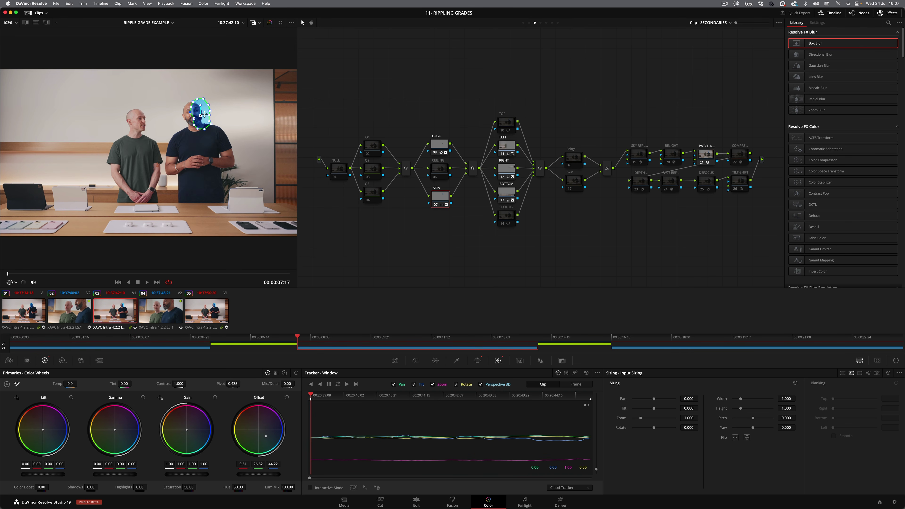
left_click_drag(198, 117, 191, 119)
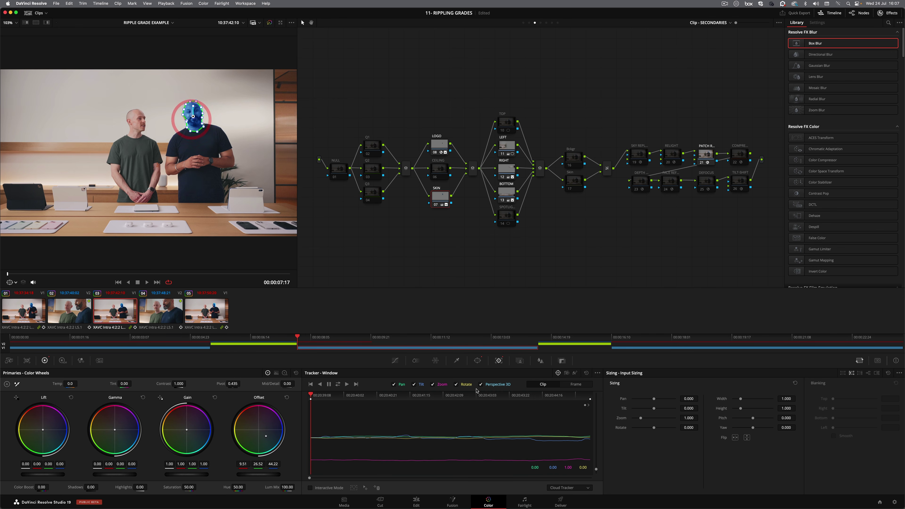
left_click(338, 384)
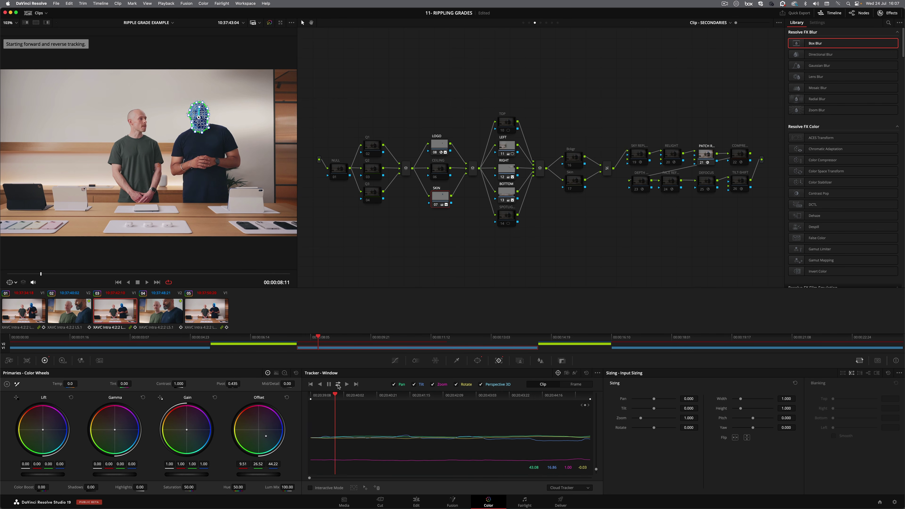
- On clip 05, shift the rippled SKIN window onto the man's head and track it forward and in reverse
left_click(219, 316)
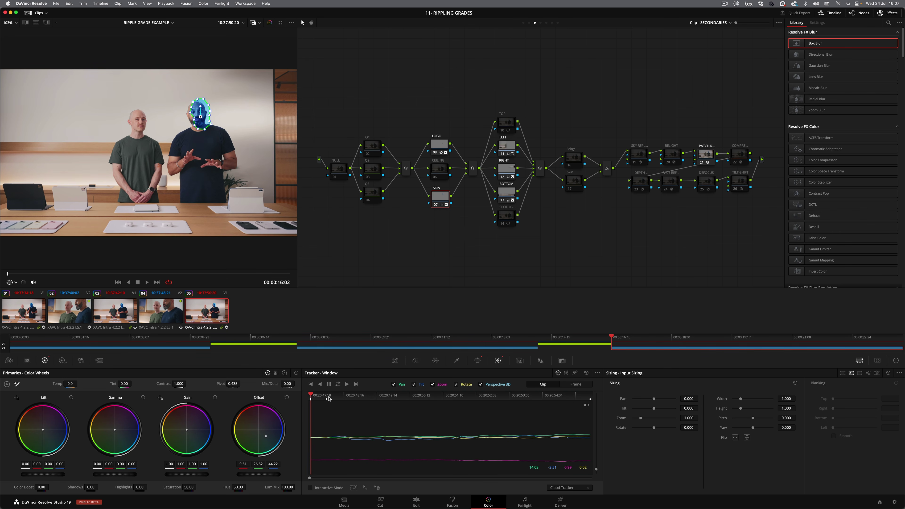
left_click_drag(204, 116, 200, 118)
left_click(337, 385)
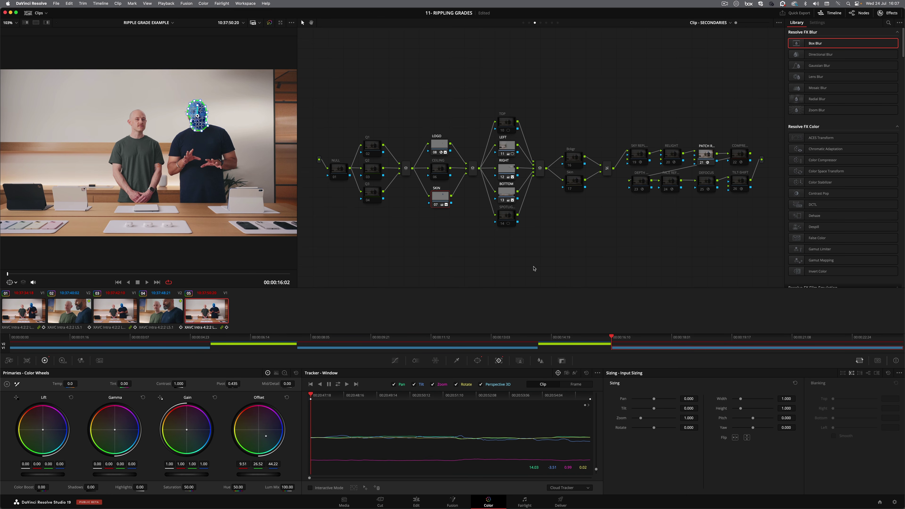
- Move the playhead to clip 01 and switch the workspace from dual screen to single screen
left_click(112, 342)
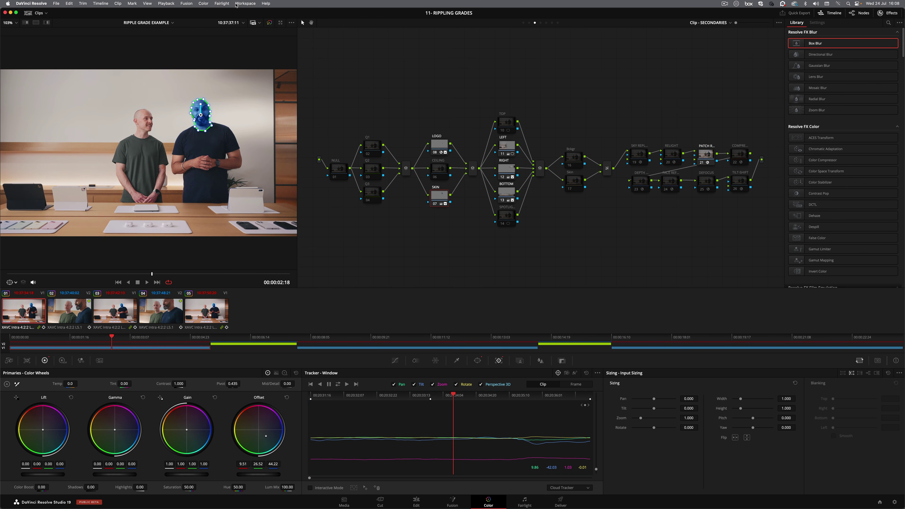
left_click(235, 4)
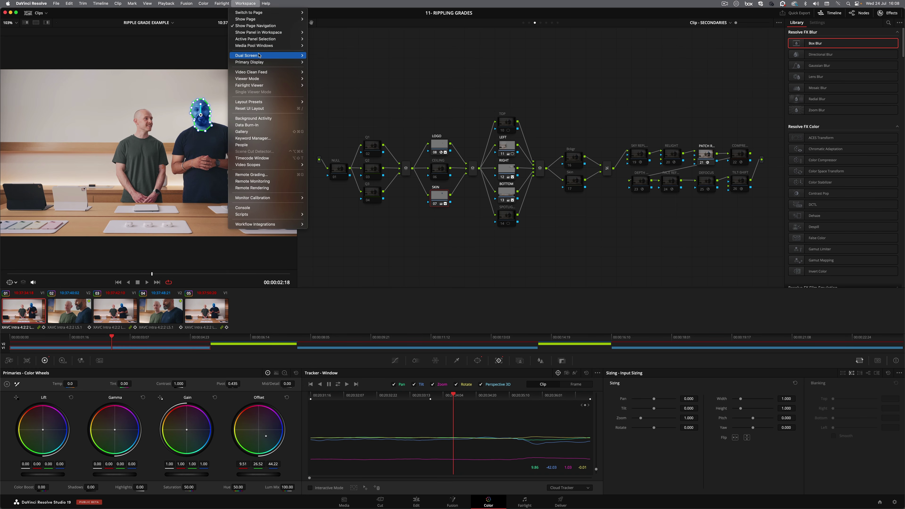
left_click(313, 55)
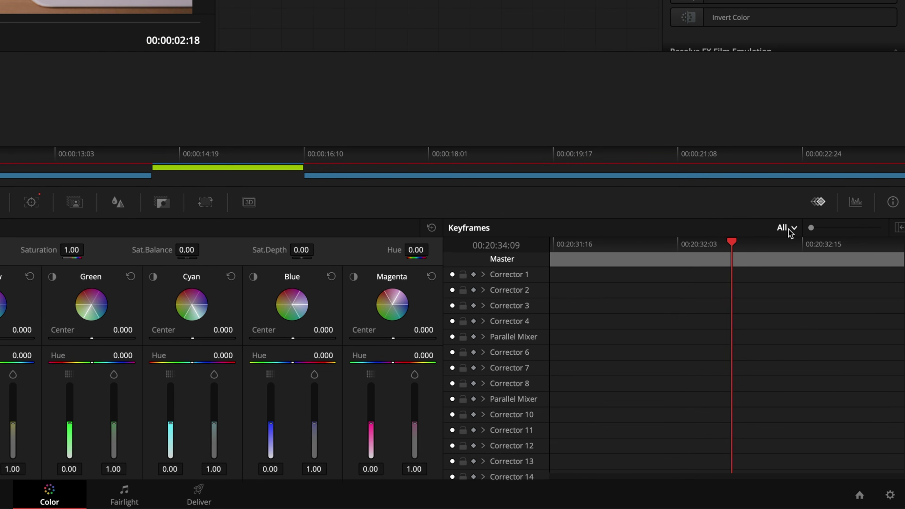
- Set the keyframe timeline mode to Color so that sizing is excluded from rippled changes
left_click(789, 228)
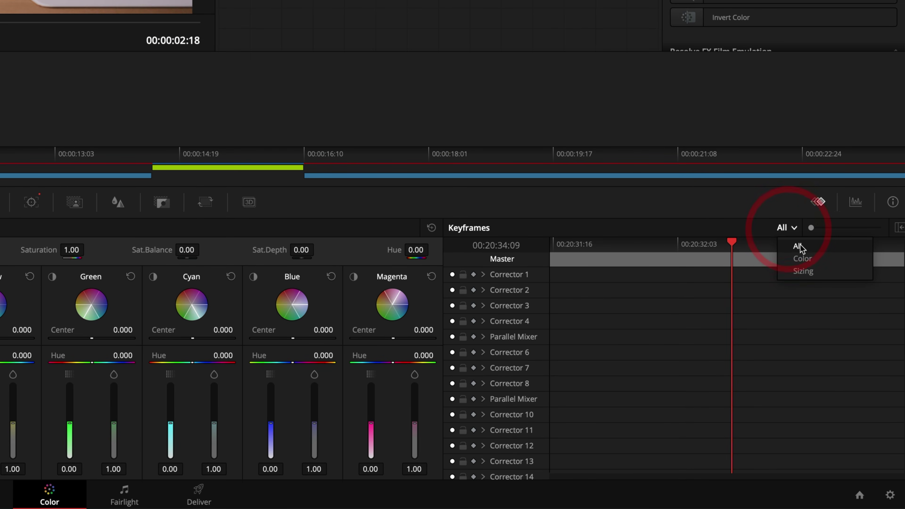
left_click(812, 249)
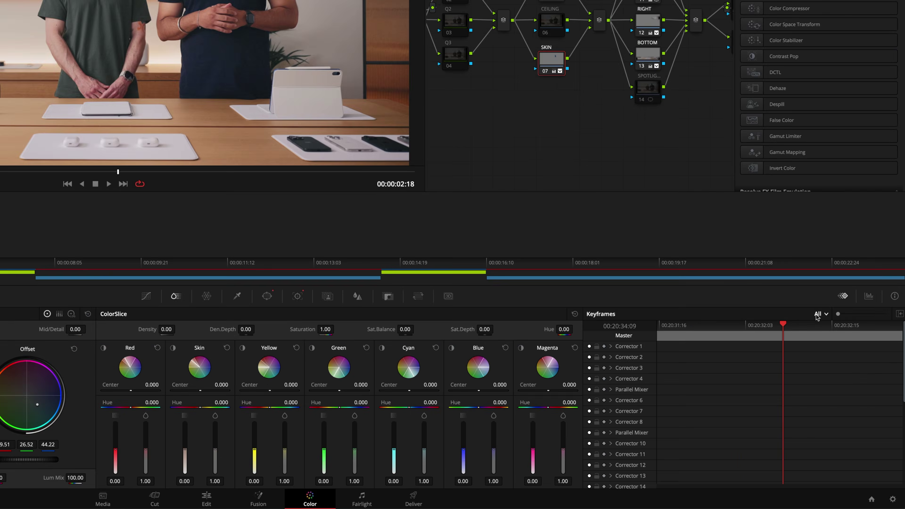
left_click(843, 372)
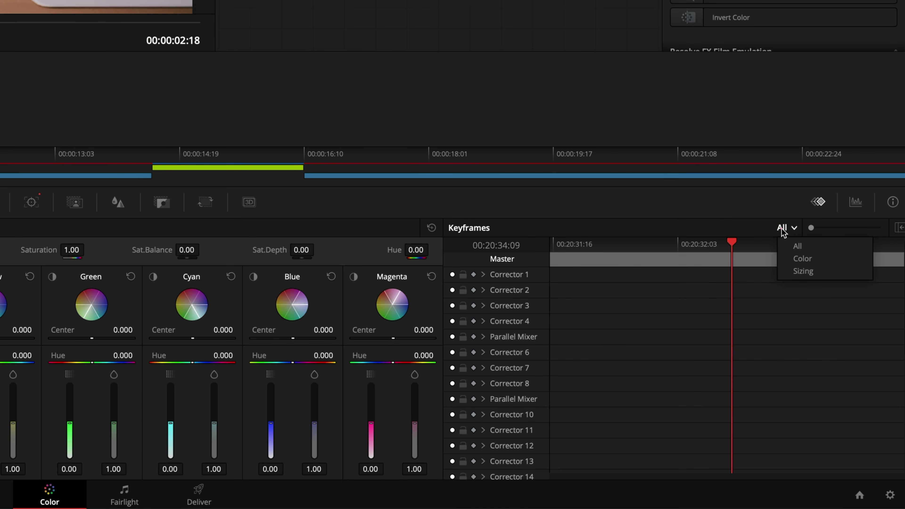
left_click(817, 260)
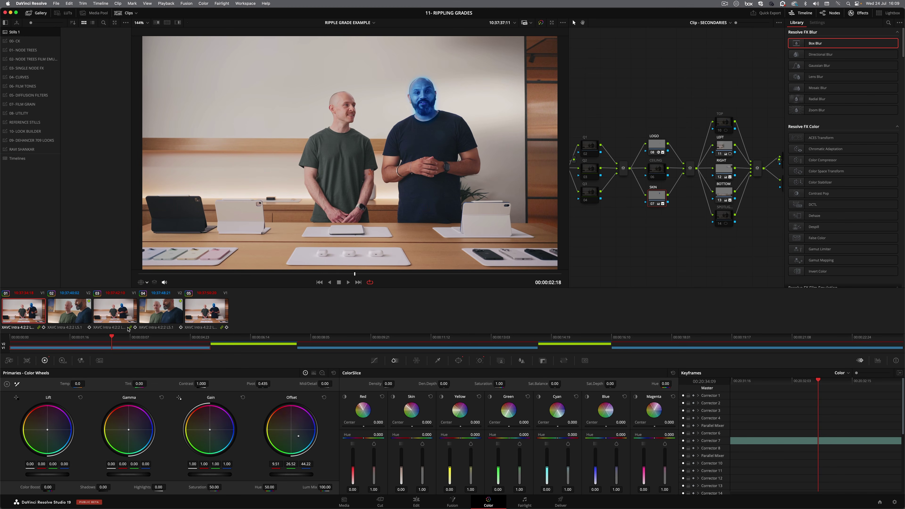
- On clip 01, move the SKIN window onto the head of the man in the green shirt and track it forward and in reverse
left_click(662, 197)
left_click(459, 360)
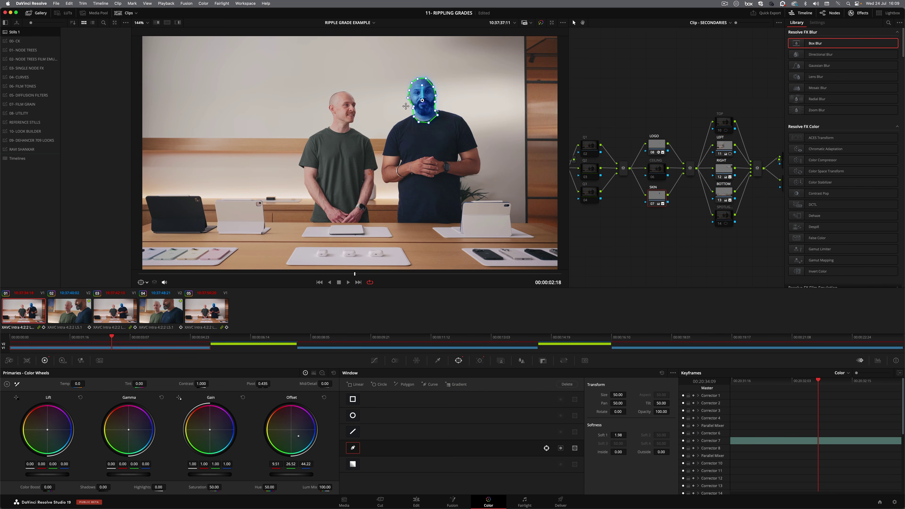
left_click_drag(405, 106, 342, 111)
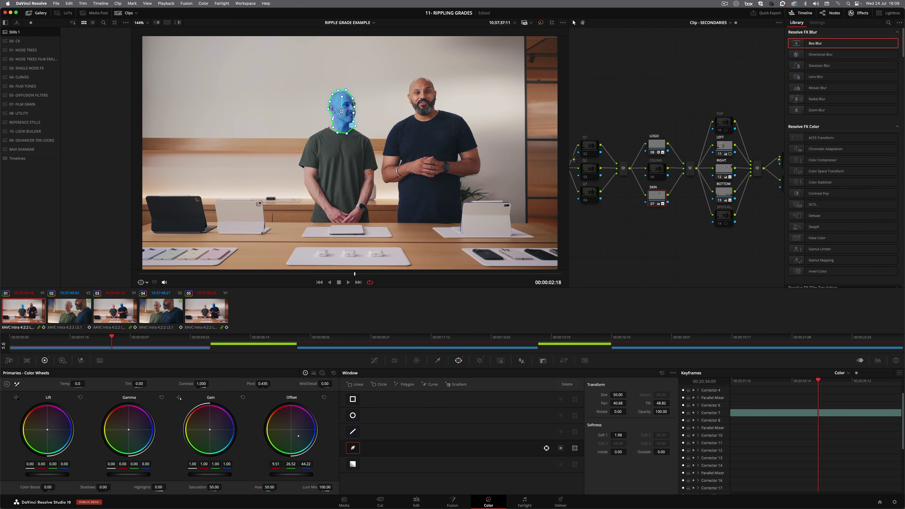
left_click(479, 360)
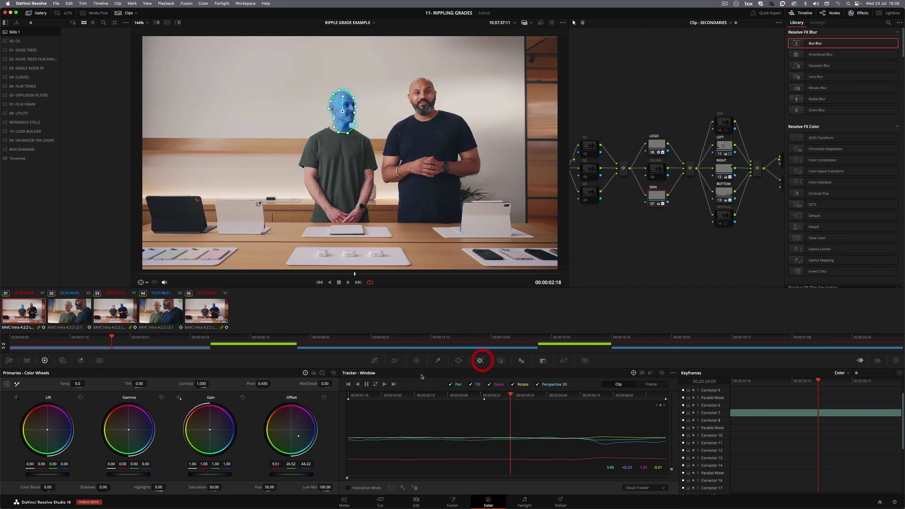
left_click(377, 385)
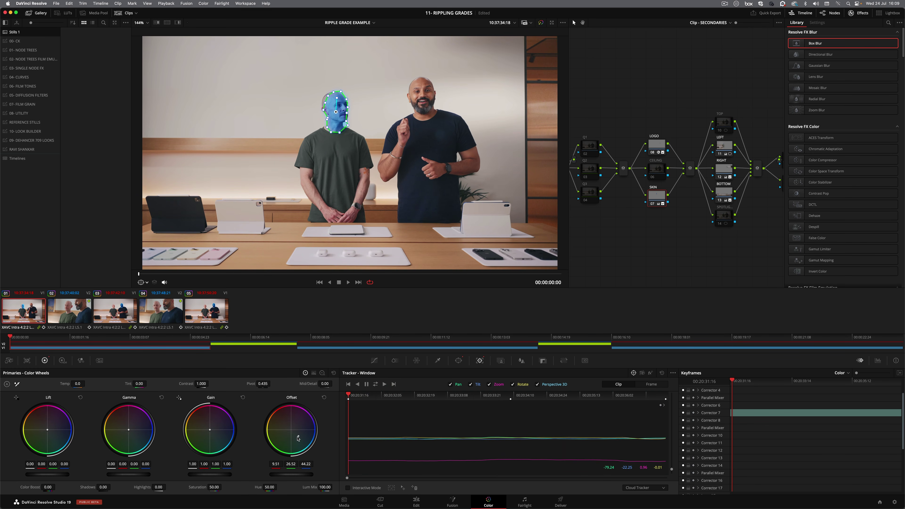
- Shift the SKIN node's offset to orange (53.89, 17.87, -5.93) and ripple the node changes to the current group
left_click_drag(298, 439, 287, 424)
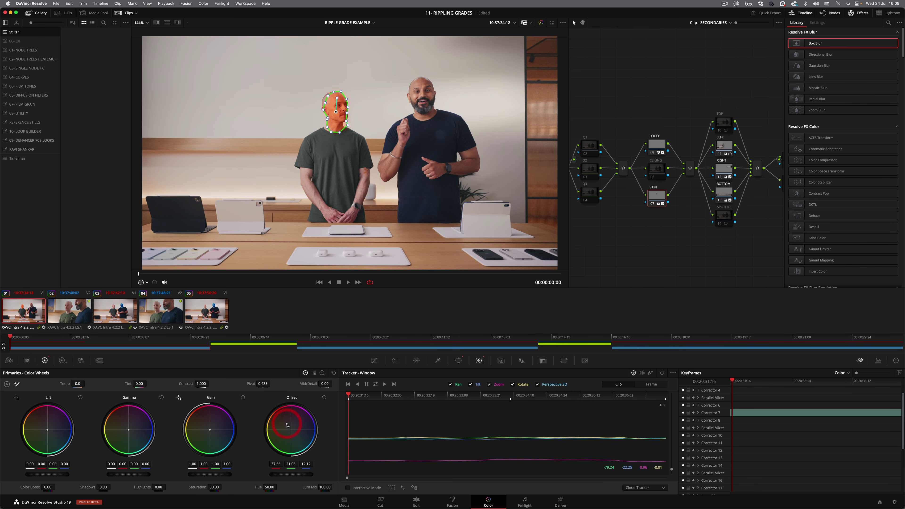
left_click(203, 4)
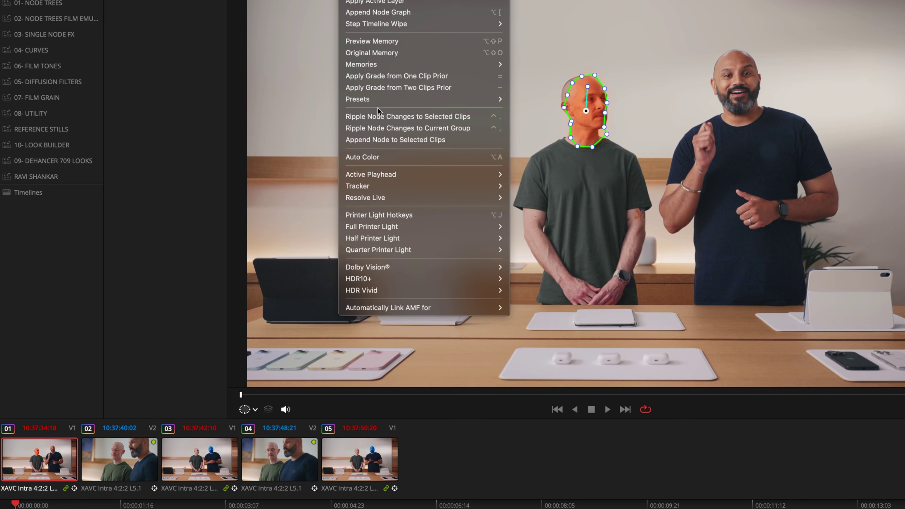
left_click(467, 128)
- Compare the rippled SKIN colour and window placement on clips 01, 03 and 05, playing clip 03 briefly
left_click(44, 460)
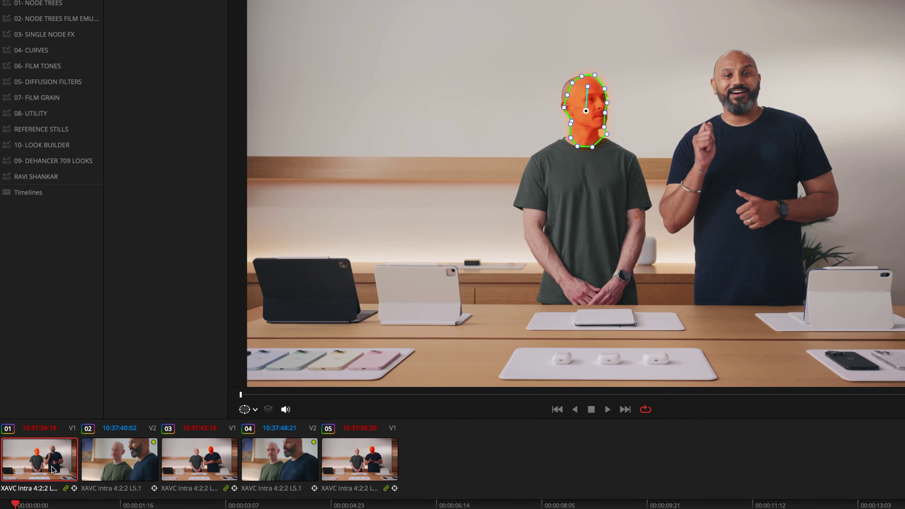
left_click(207, 467)
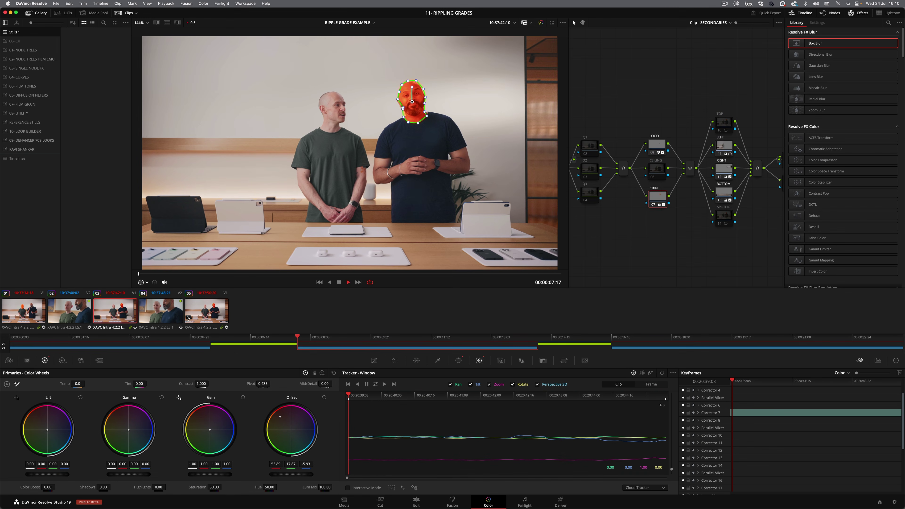
key("space")
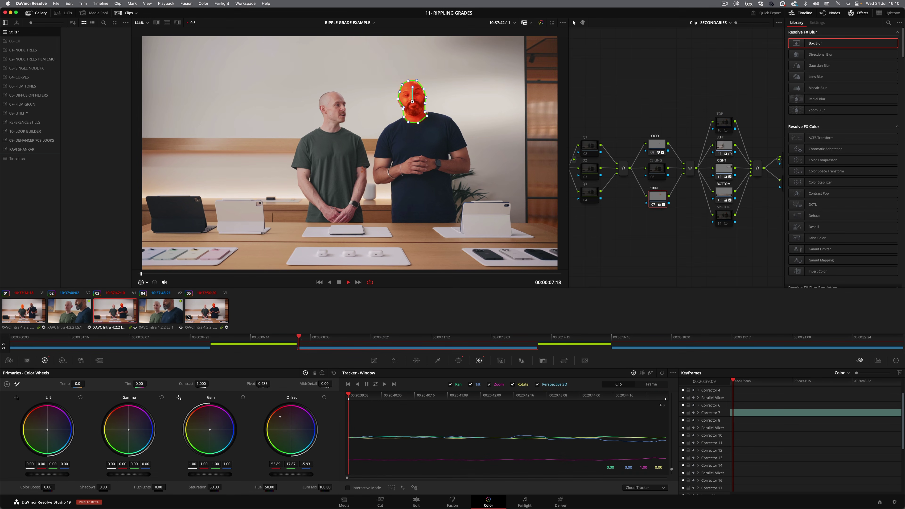
left_click(194, 314)
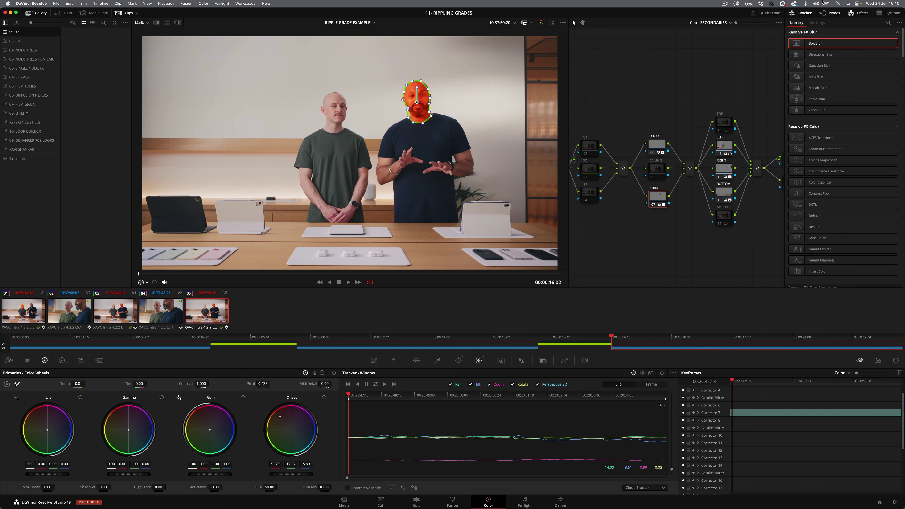
- Restore the dual screen workspace and bring up the commands for rippling node changes and appending nodes
left_click(858, 12)
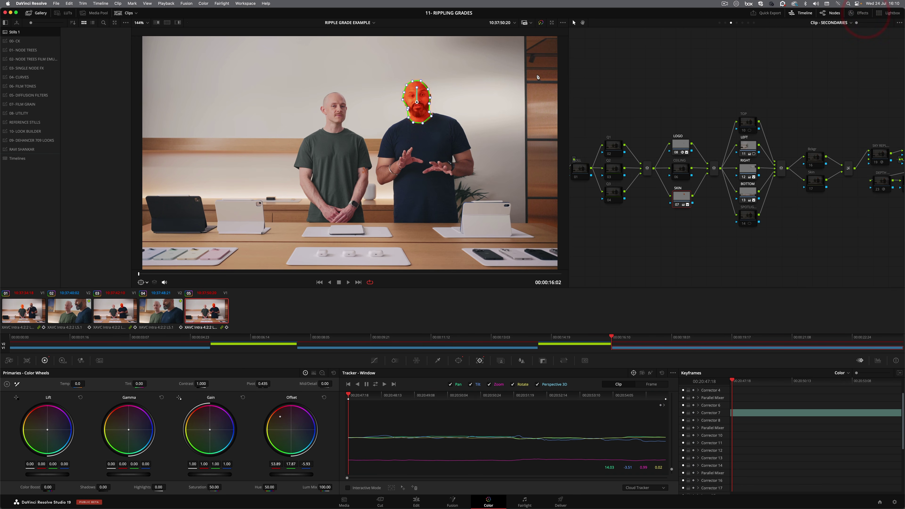
left_click(862, 13)
left_click(243, 3)
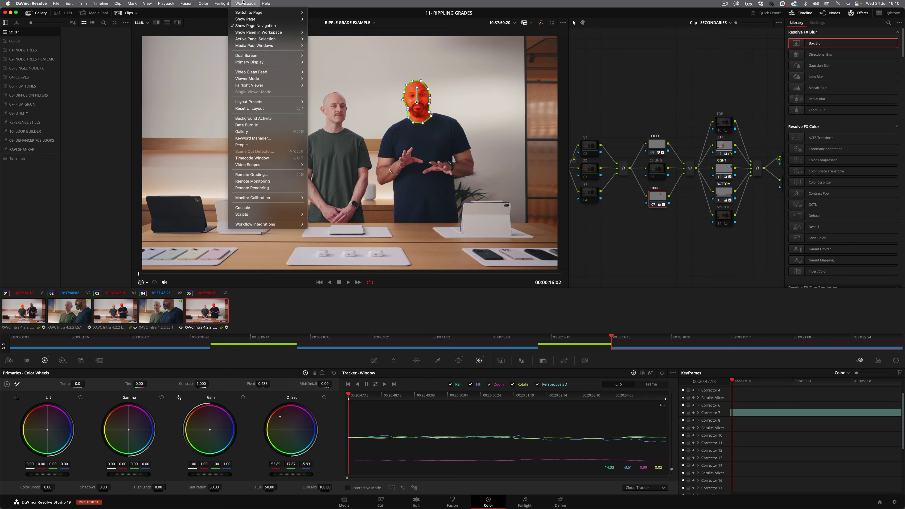
left_click(255, 26)
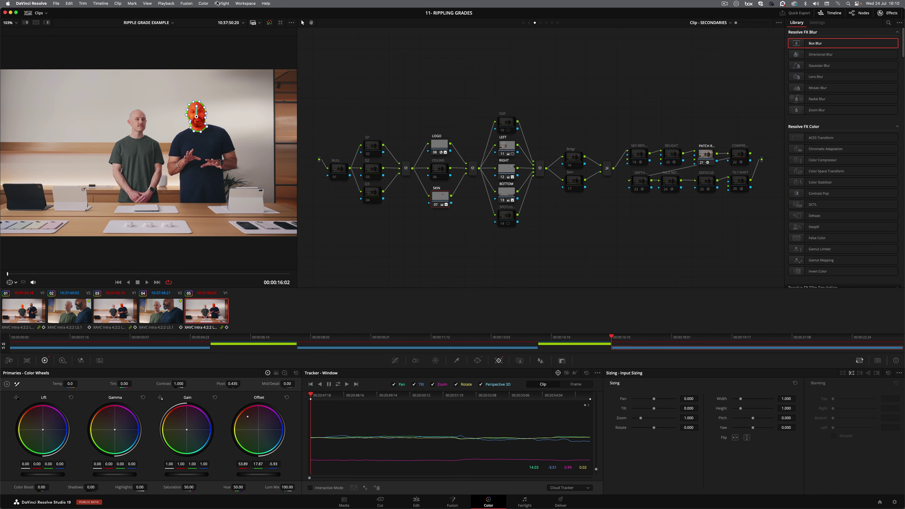
left_click(203, 3)
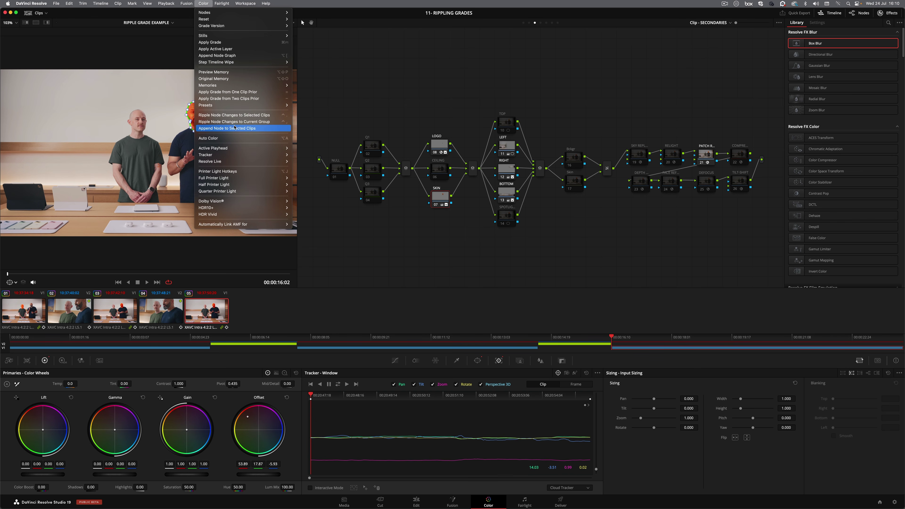